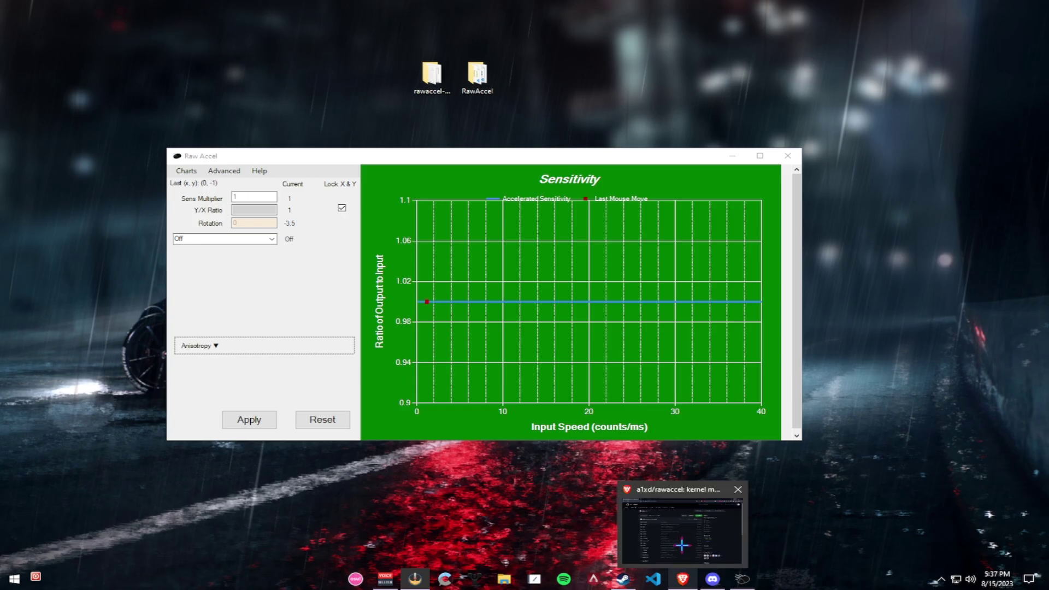
Copy the GitHub rawaccel repository address and show its download options.
{"action": "left_click", "coordinate": [682, 545]}
{"action": "left_click", "coordinate": [262, 26]}
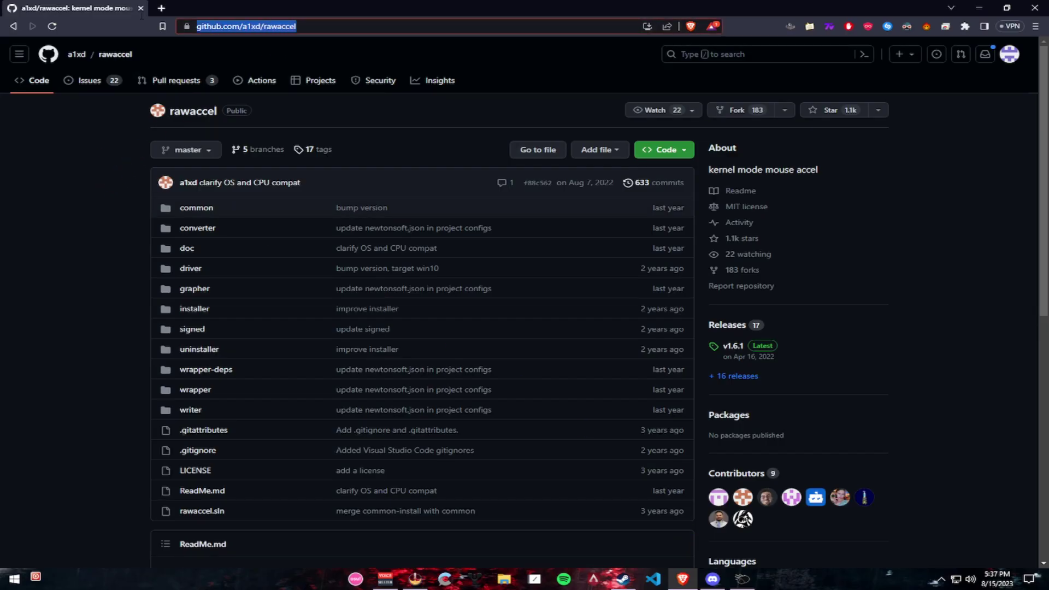
{"action": "left_click", "coordinate": [262, 26]}
{"action": "key", "text": "ctrl+a"}
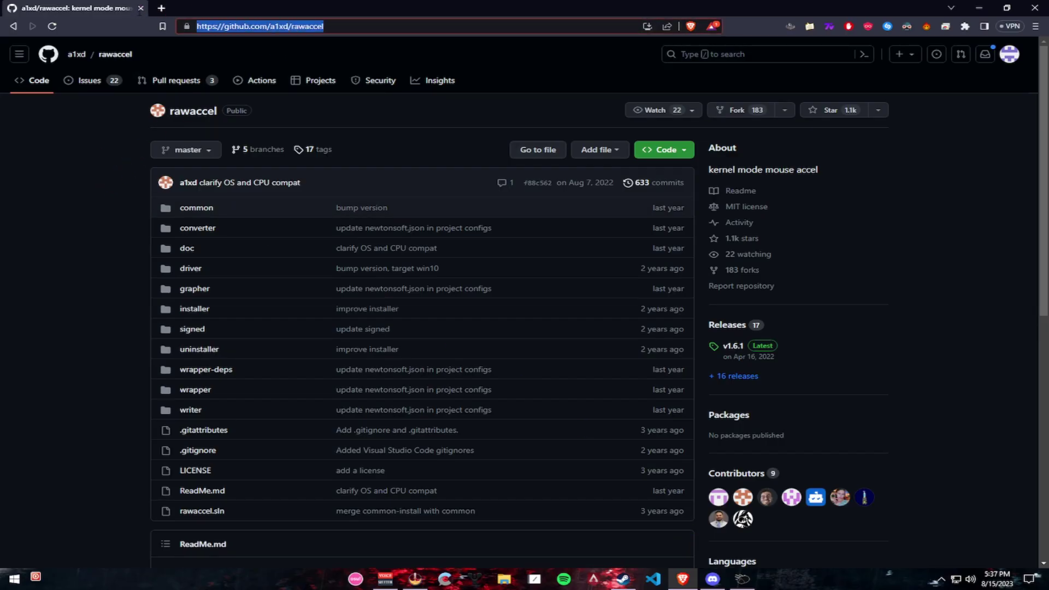
{"action": "left_click", "coordinate": [486, 130]}
{"action": "left_click", "coordinate": [665, 149]}
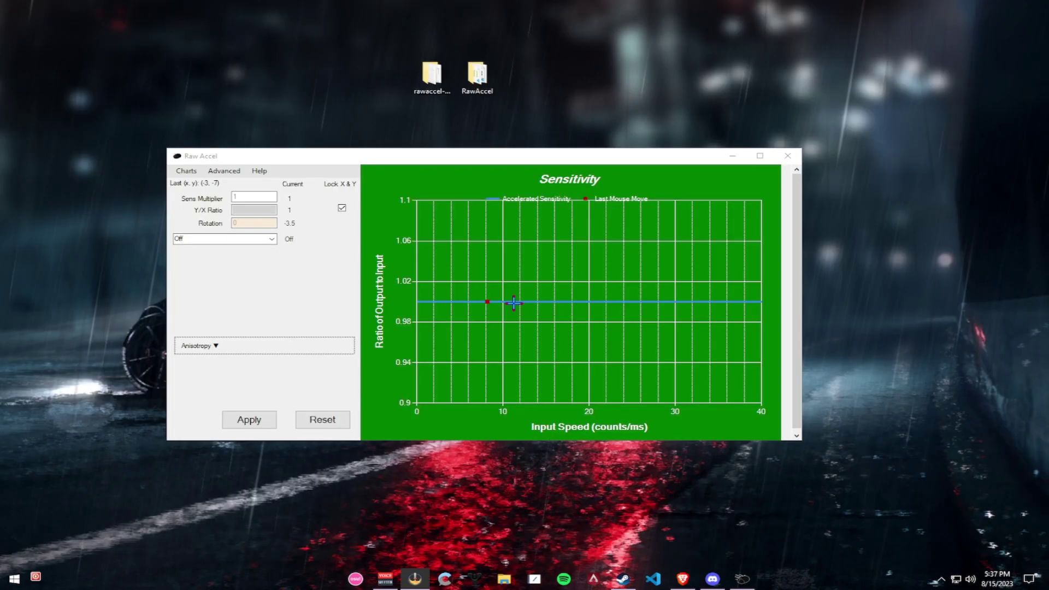
Open rawaccel-master.zip from the Downloads folder in WinRAR, dismissing the trial reminder.
{"action": "double_click", "coordinate": [494, 80]}
{"action": "left_click", "coordinate": [227, 315]}
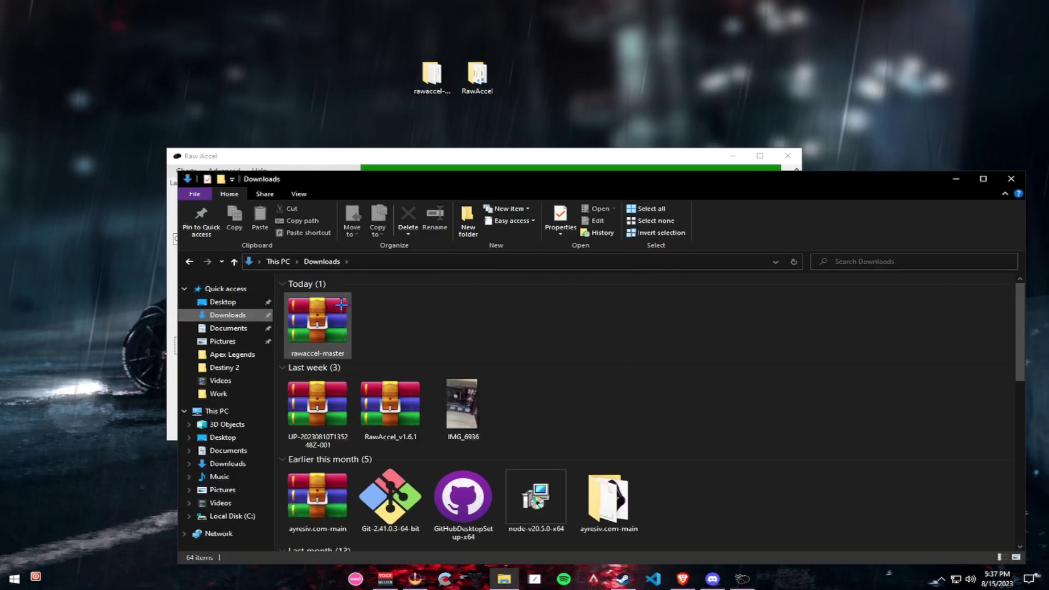
{"action": "left_click", "coordinate": [342, 304]}
{"action": "double_click", "coordinate": [341, 304]}
{"action": "left_click", "coordinate": [757, 117]}
{"action": "left_click", "coordinate": [684, 178]}
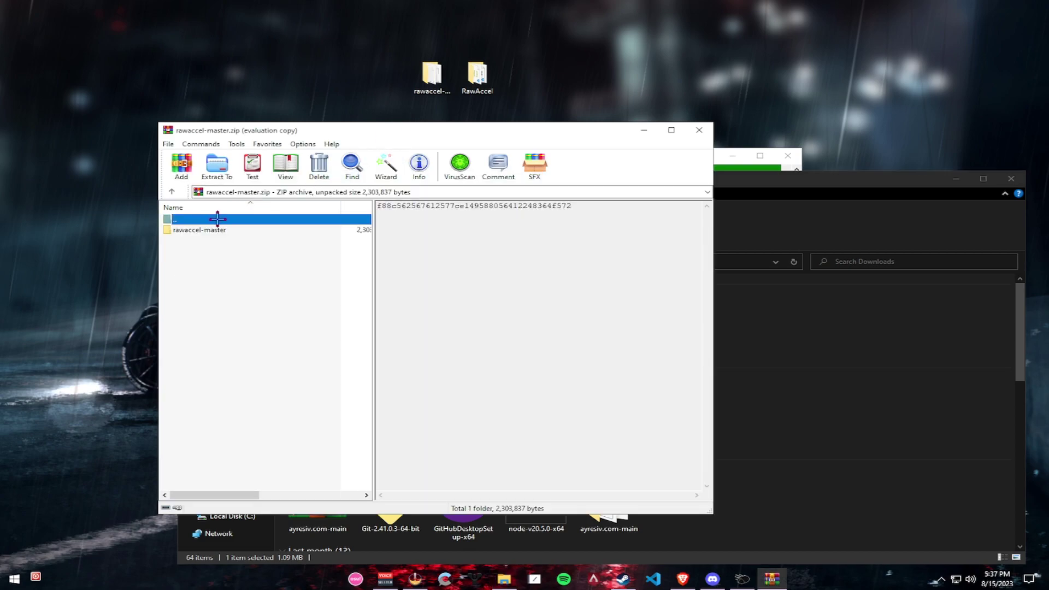
Widen the archive list, select the rawaccel-master folder, and review then close the Extract To options.
{"action": "left_click", "coordinate": [199, 230]}
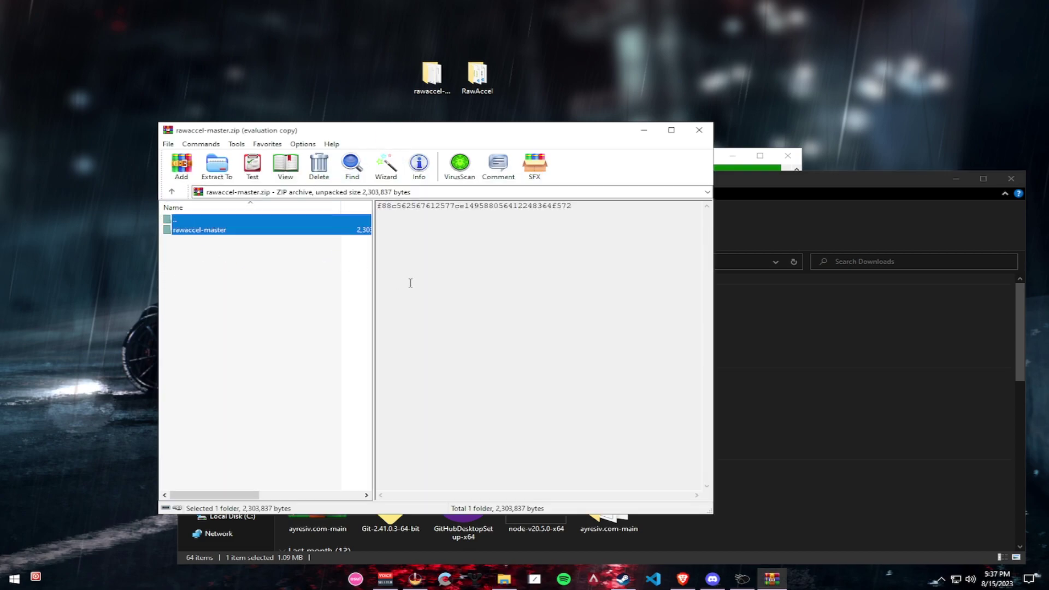
{"action": "left_click_drag", "start_coordinate": [375, 287], "coordinate": [522, 292]}
{"action": "left_click", "coordinate": [327, 230]}
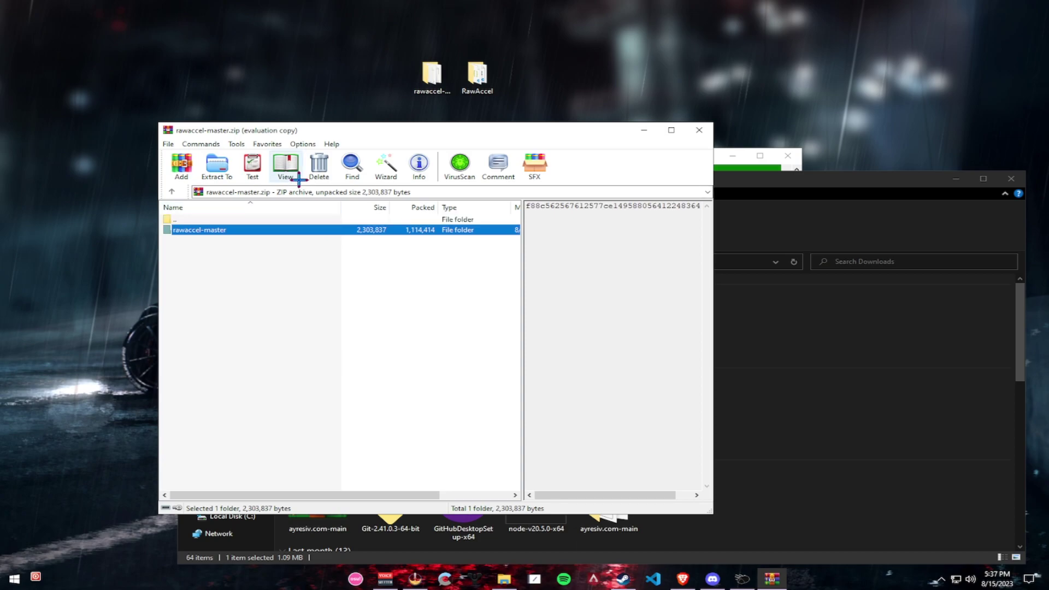
{"action": "left_click", "coordinate": [216, 165]}
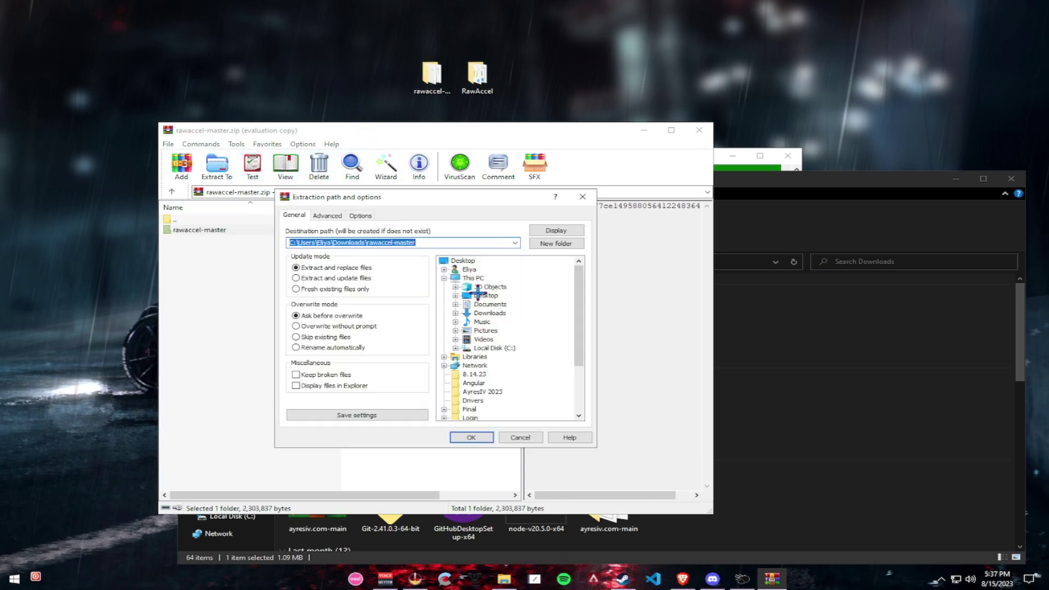
{"action": "left_click", "coordinate": [582, 196]}
Close WinRAR and Downloads, then open the signed folder inside rawaccel-master.
{"action": "left_click", "coordinate": [699, 130]}
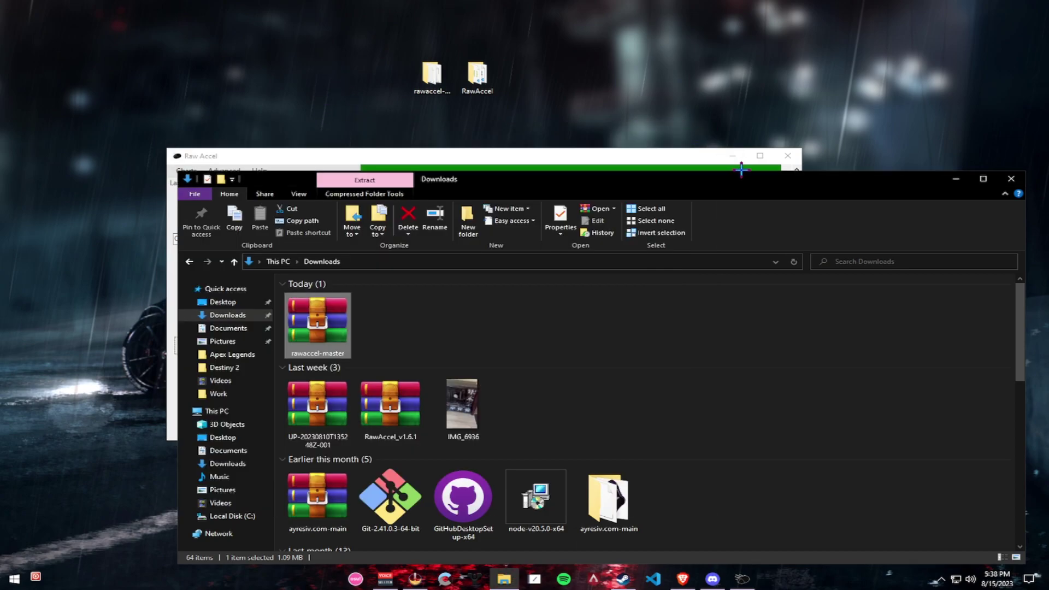
{"action": "left_click", "coordinate": [1010, 178]}
{"action": "double_click", "coordinate": [431, 76]}
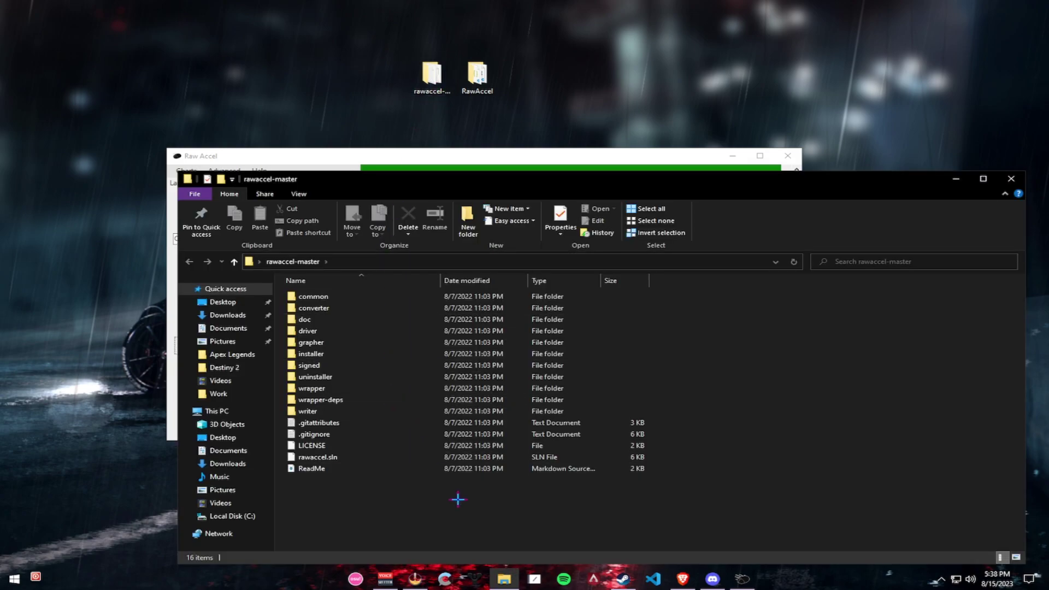
{"action": "left_click_drag", "start_coordinate": [459, 496], "coordinate": [243, 246]}
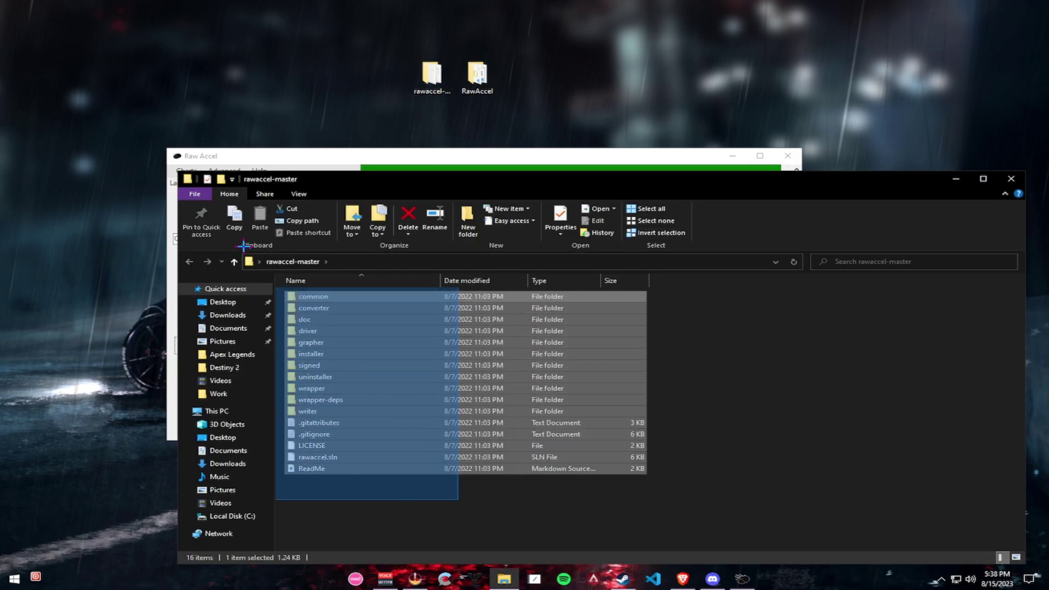
{"action": "left_click", "coordinate": [322, 365]}
{"action": "double_click", "coordinate": [322, 365]}
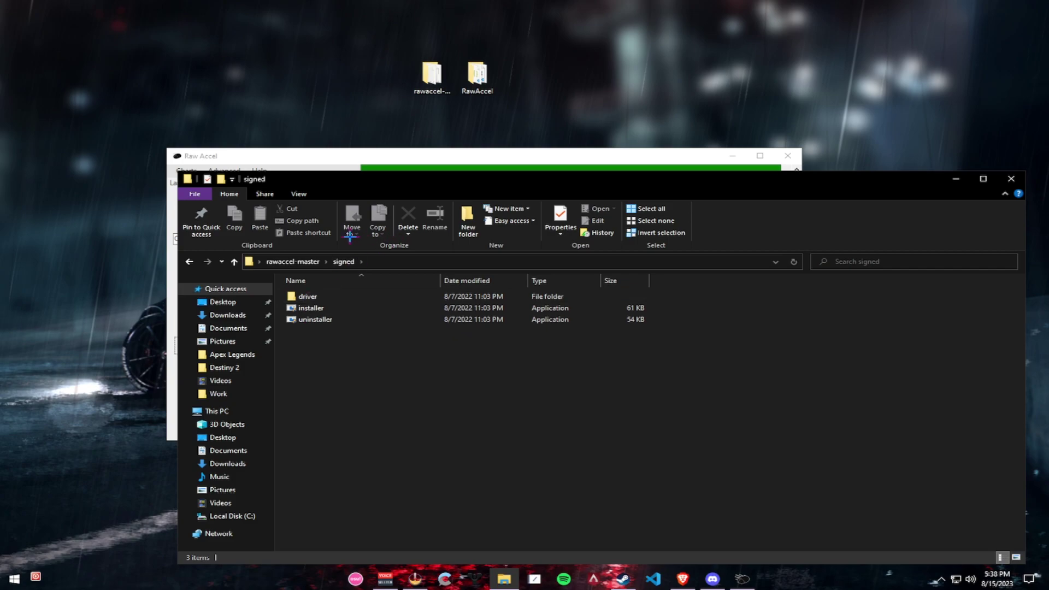
Run the signed driver installer and close its console once installation completes.
{"action": "double_click", "coordinate": [333, 308]}
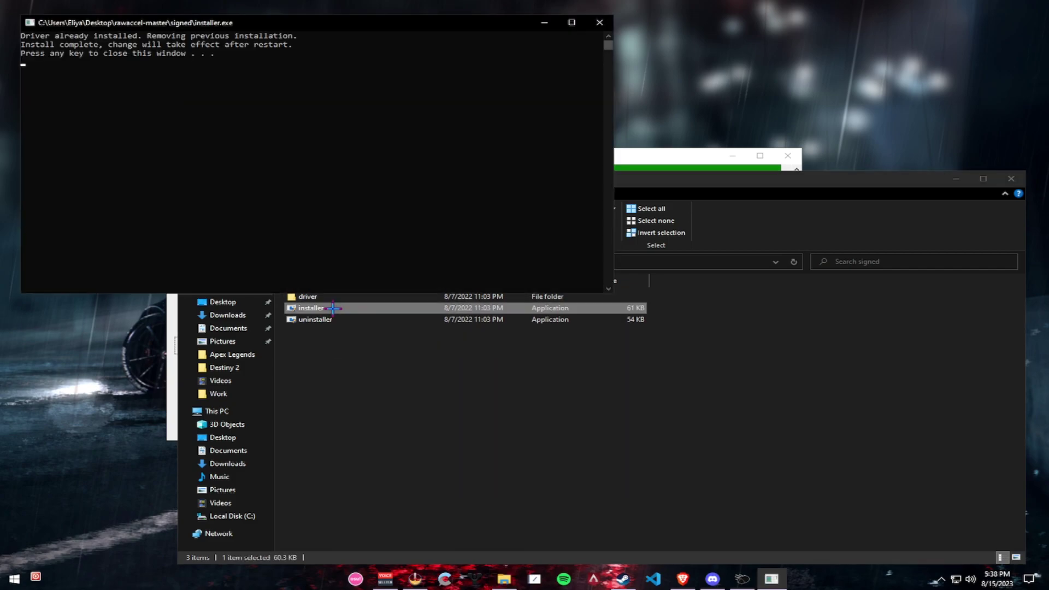
{"action": "left_click_drag", "start_coordinate": [380, 106], "coordinate": [4, 32]}
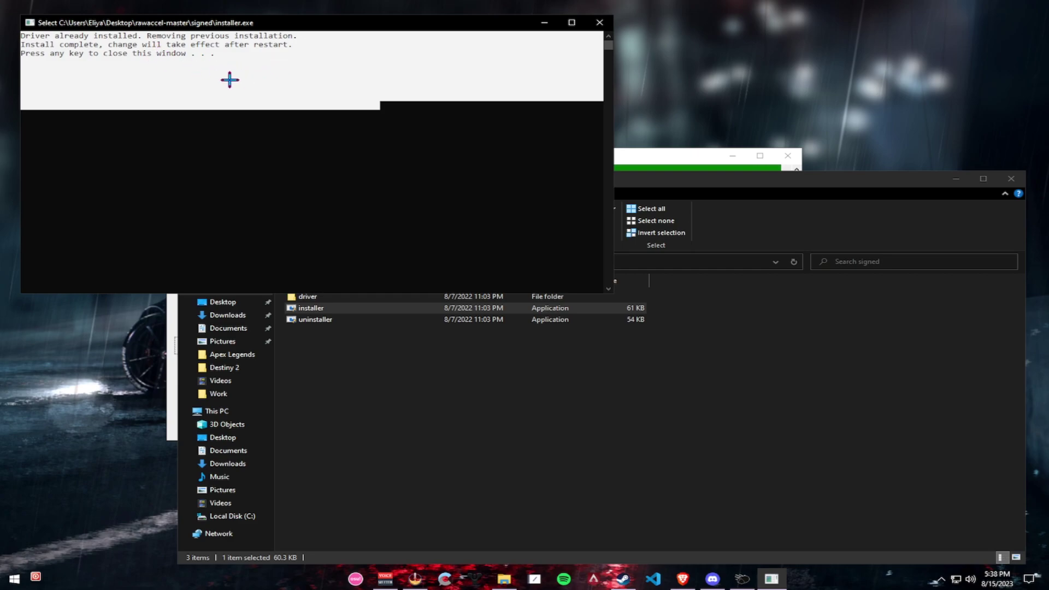
{"action": "left_click", "coordinate": [159, 69]}
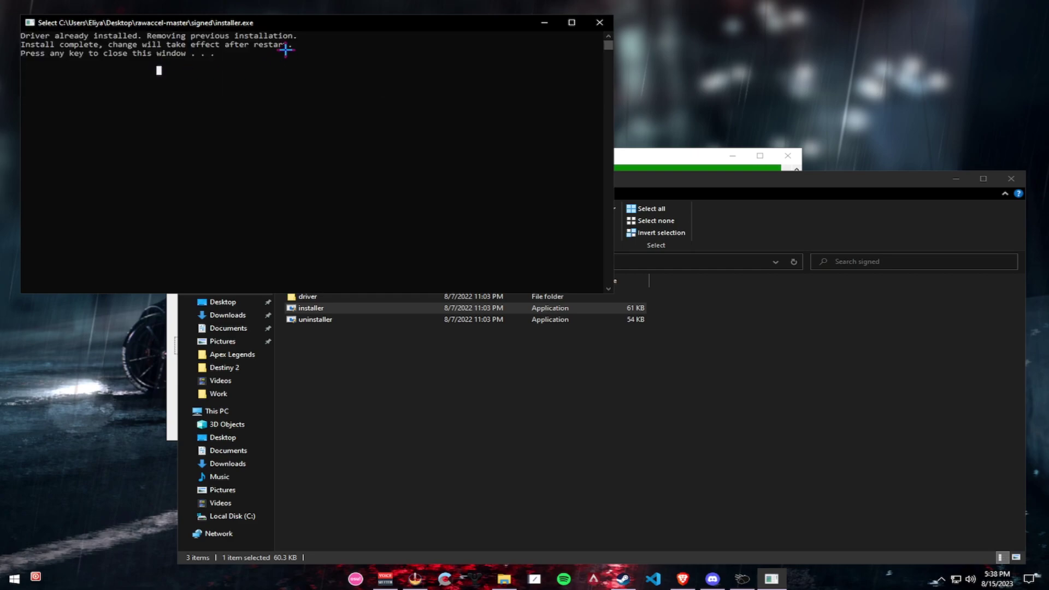
{"action": "left_click", "coordinate": [600, 22]}
{"action": "left_click", "coordinate": [1011, 179]}
Launch rawaccel.exe from the RawAccel folder and dismiss its startup message.
{"action": "double_click", "coordinate": [478, 76]}
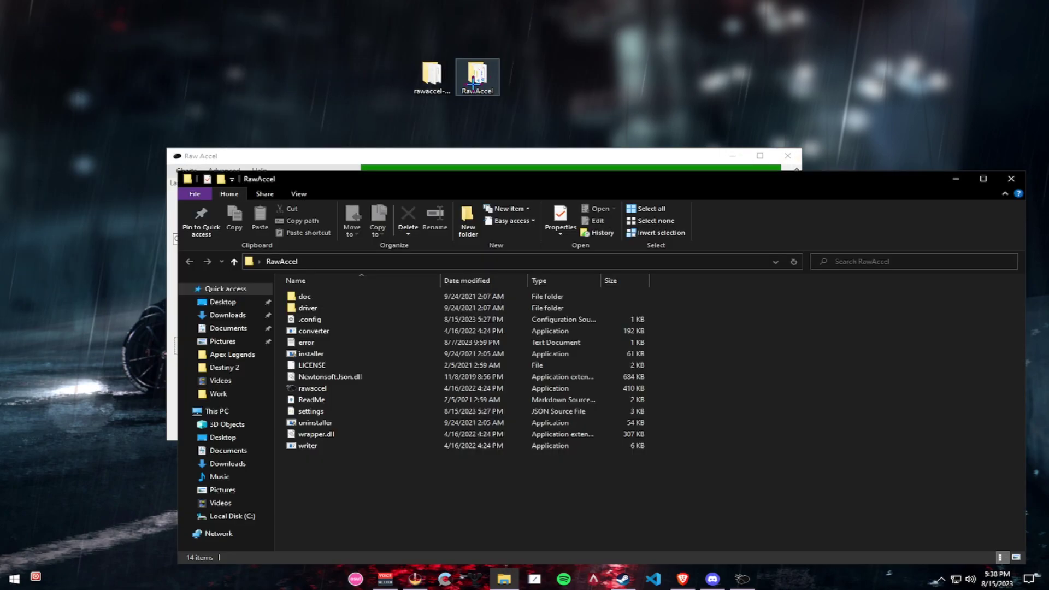
{"action": "left_click_drag", "start_coordinate": [386, 385], "coordinate": [257, 208]}
{"action": "left_click", "coordinate": [362, 383]}
{"action": "double_click", "coordinate": [306, 313]}
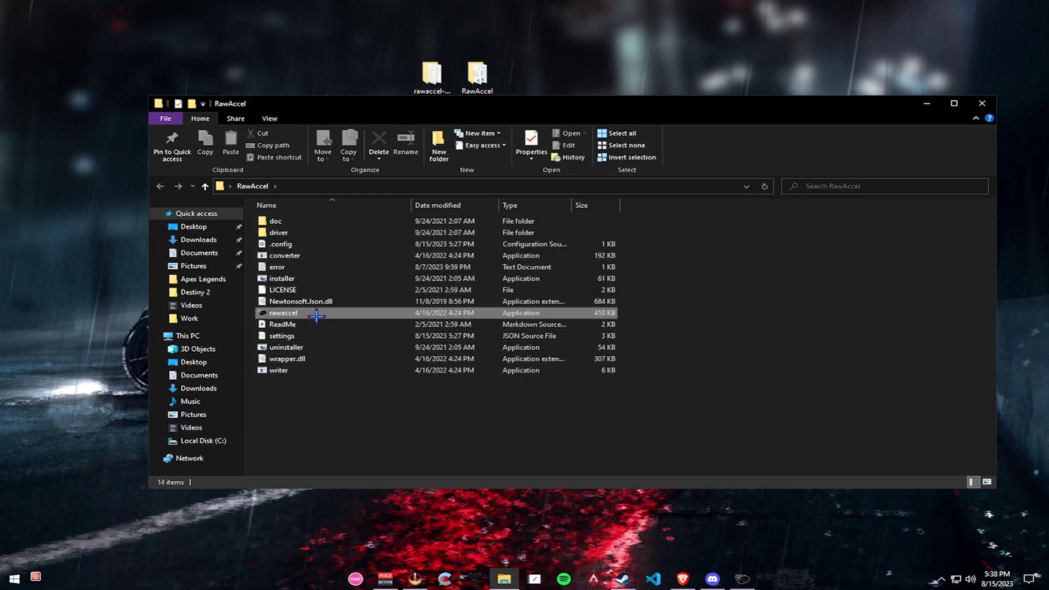
{"action": "left_click", "coordinate": [586, 320]}
Center the Raw Accel window and browse its Charts and Help menu options.
{"action": "left_click", "coordinate": [980, 104]}
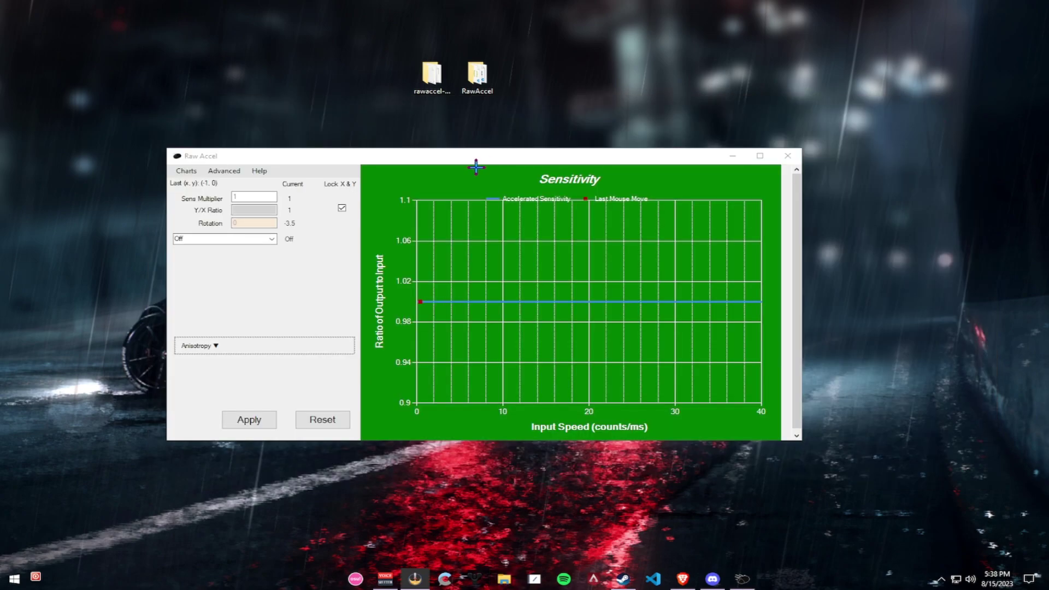
{"action": "left_click_drag", "start_coordinate": [440, 157], "coordinate": [512, 175]}
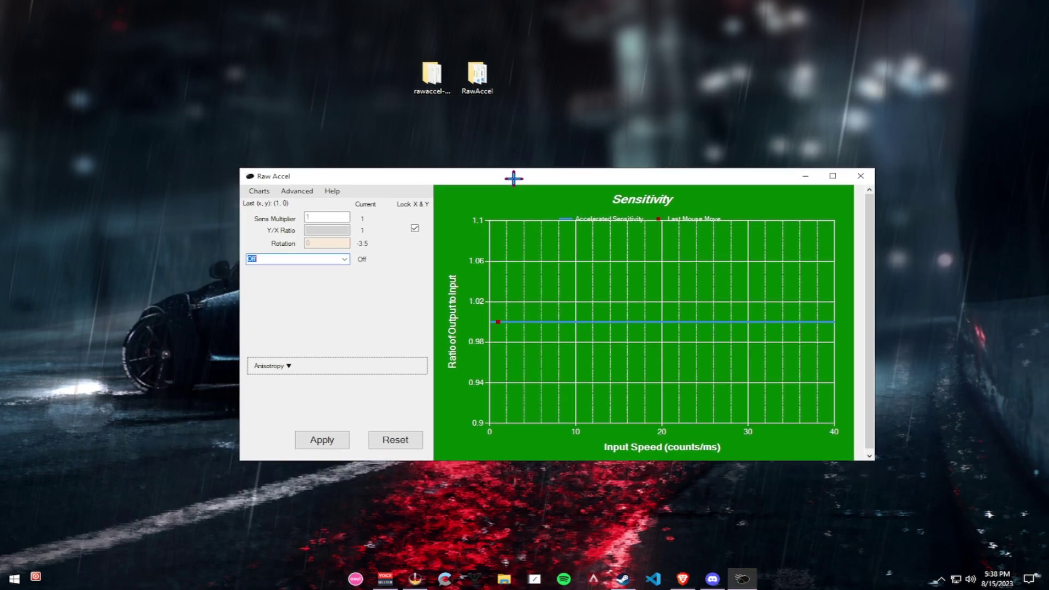
{"action": "left_click", "coordinate": [265, 192]}
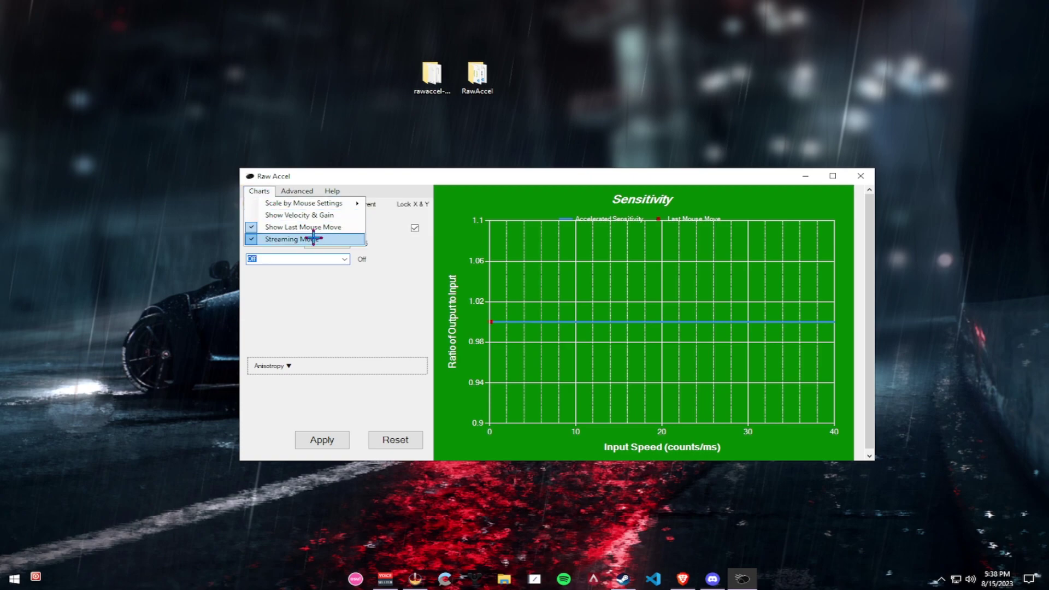
{"action": "left_click", "coordinate": [321, 192]}
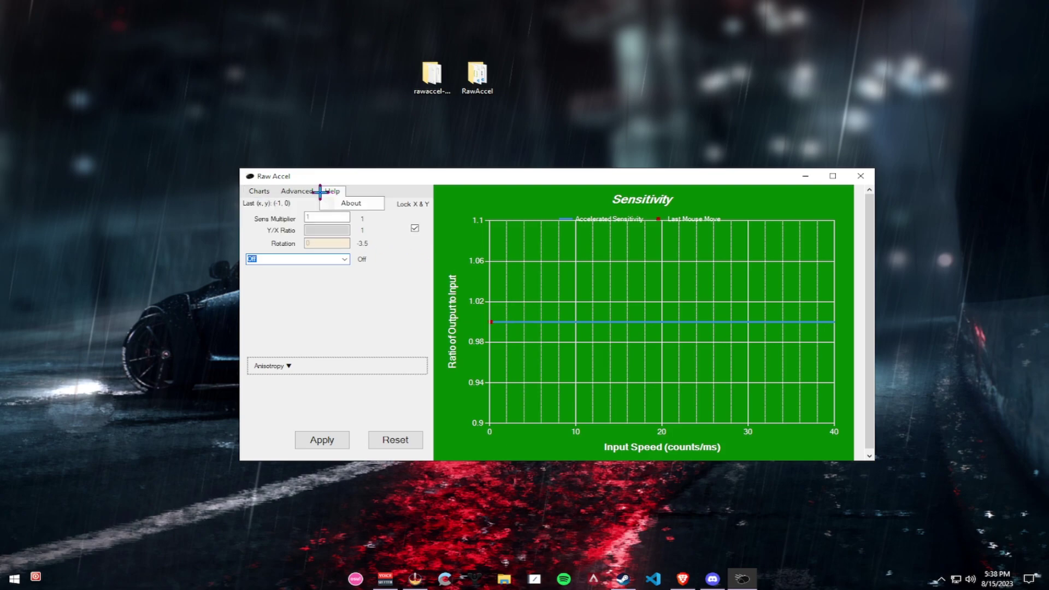
{"action": "mouse_move", "coordinate": [249, 191]}
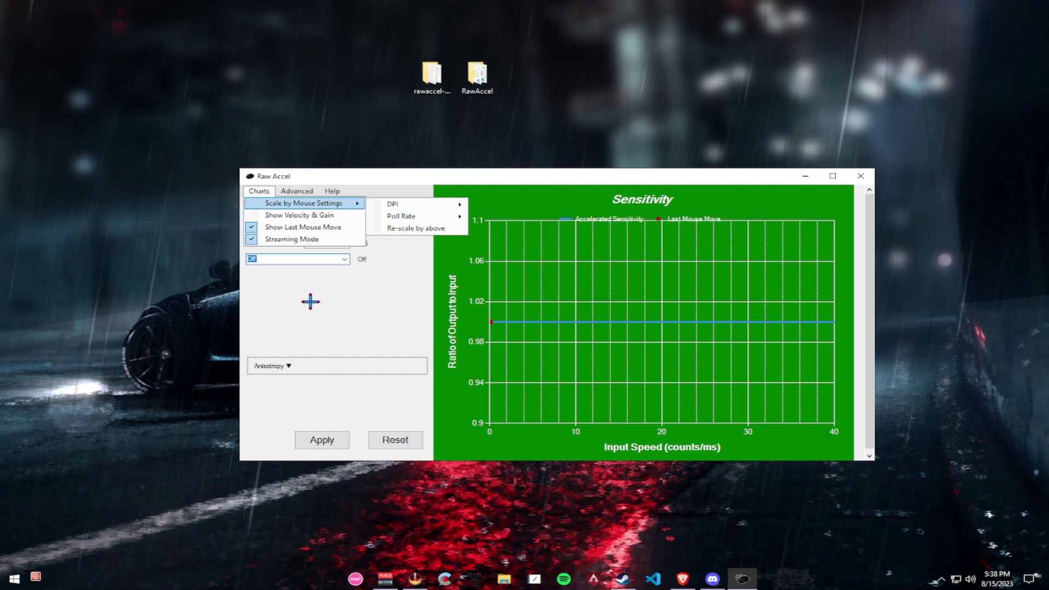
{"action": "mouse_move", "coordinate": [421, 206]}
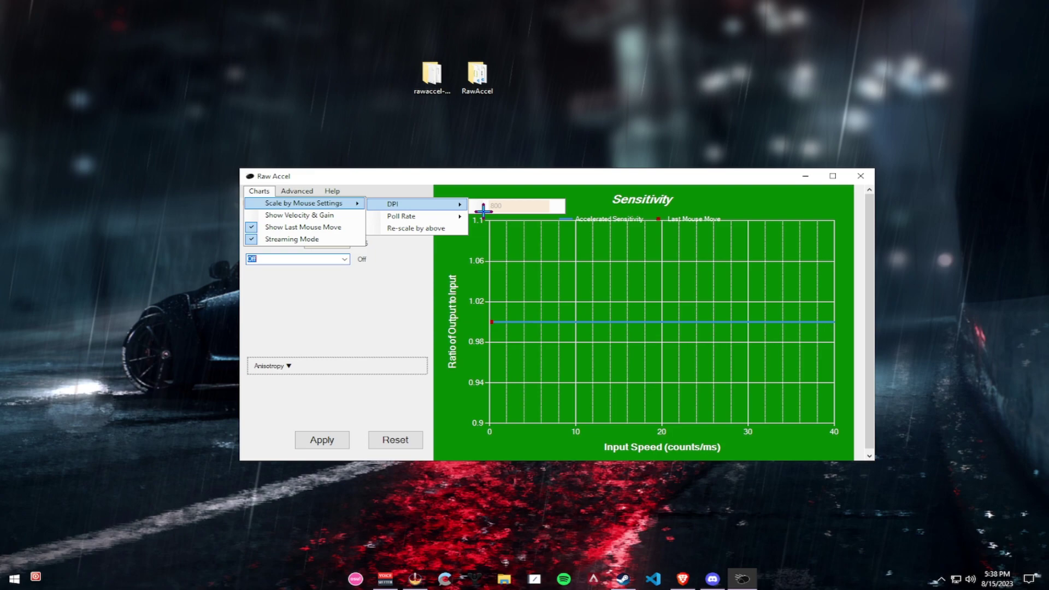
Set the Rotation value to 0 and apply it.
{"action": "left_click", "coordinate": [300, 351]}
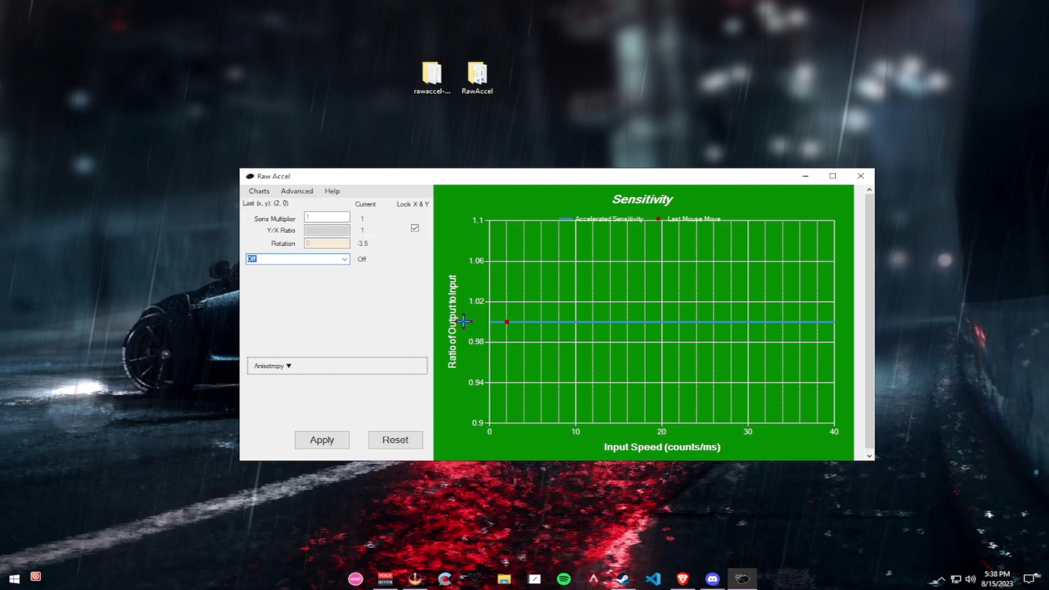
{"action": "key", "text": "shift+Tab"}
{"action": "left_click", "coordinate": [327, 437]}
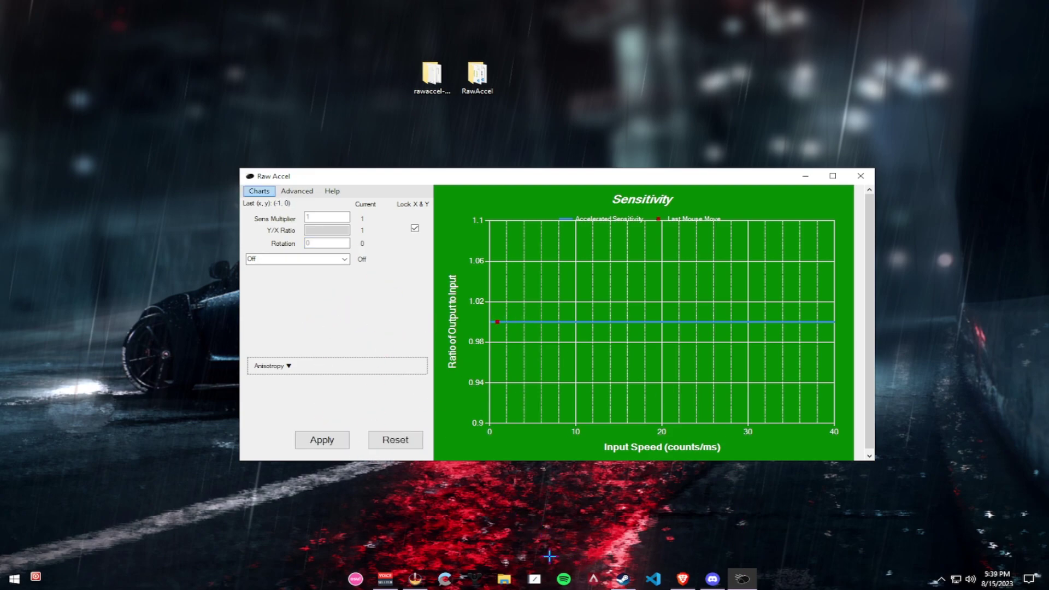
Minimize Raw Accel and launch Paint by searching 'paint' from the Start menu.
{"action": "left_click", "coordinate": [805, 176]}
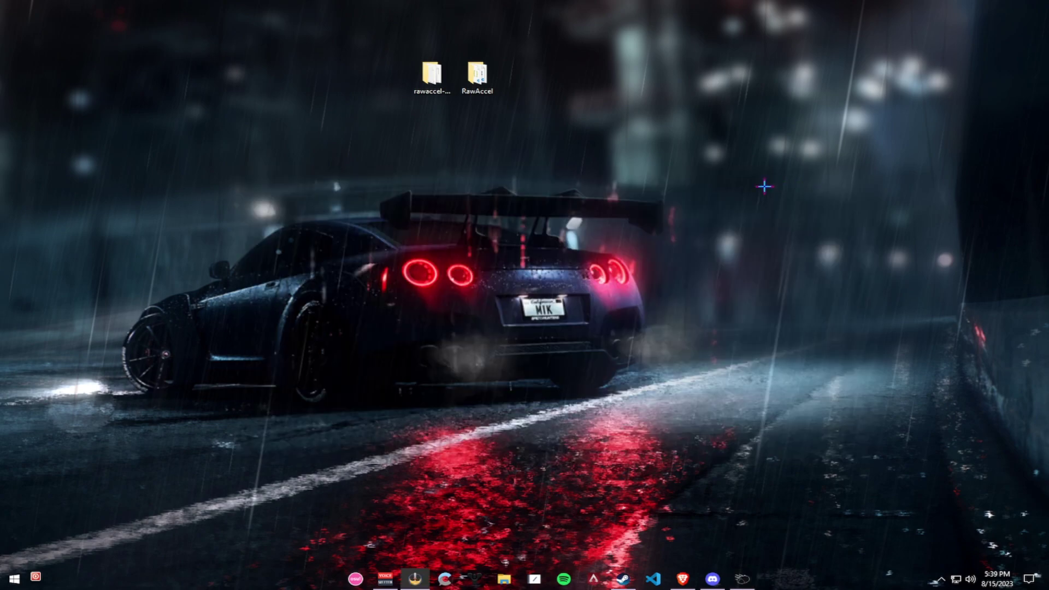
{"action": "left_click_drag", "start_coordinate": [323, 52], "coordinate": [614, 155]}
{"action": "left_click", "coordinate": [348, 338]}
{"action": "key", "text": "super"}
{"action": "type", "text": "paint"}
{"action": "key", "text": "Return"}
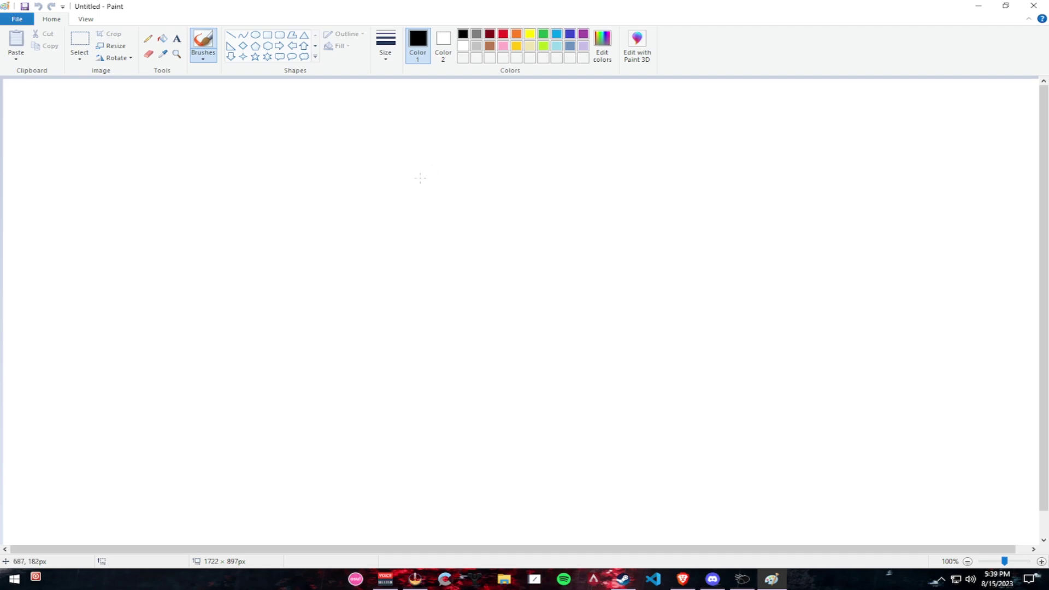
{"action": "mouse_move", "coordinate": [741, 579]}
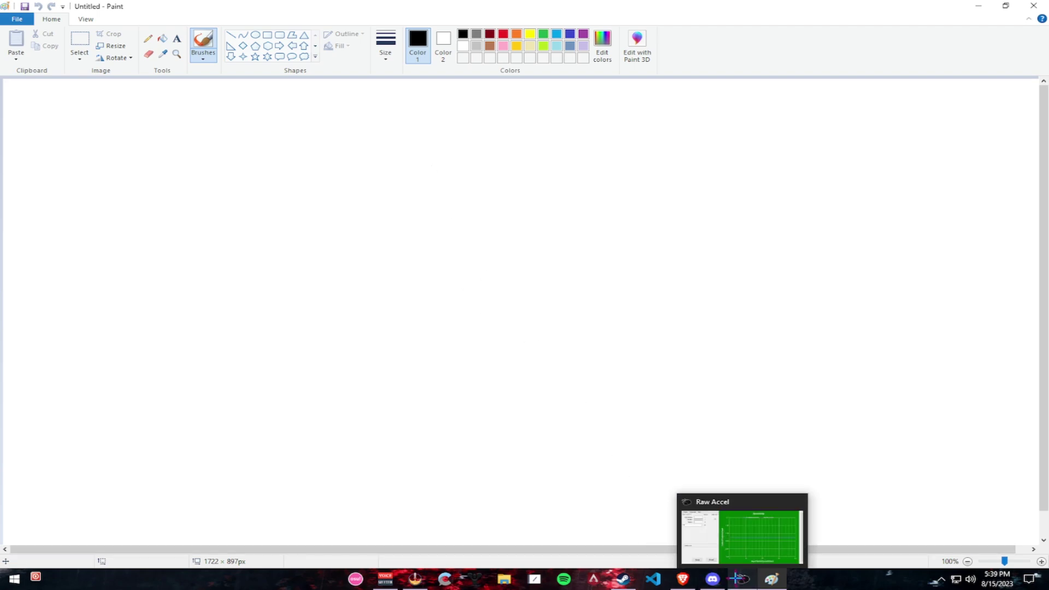
Restore the Raw Accel window over the Paint canvas and nudge it slightly right.
{"action": "left_click", "coordinate": [735, 523]}
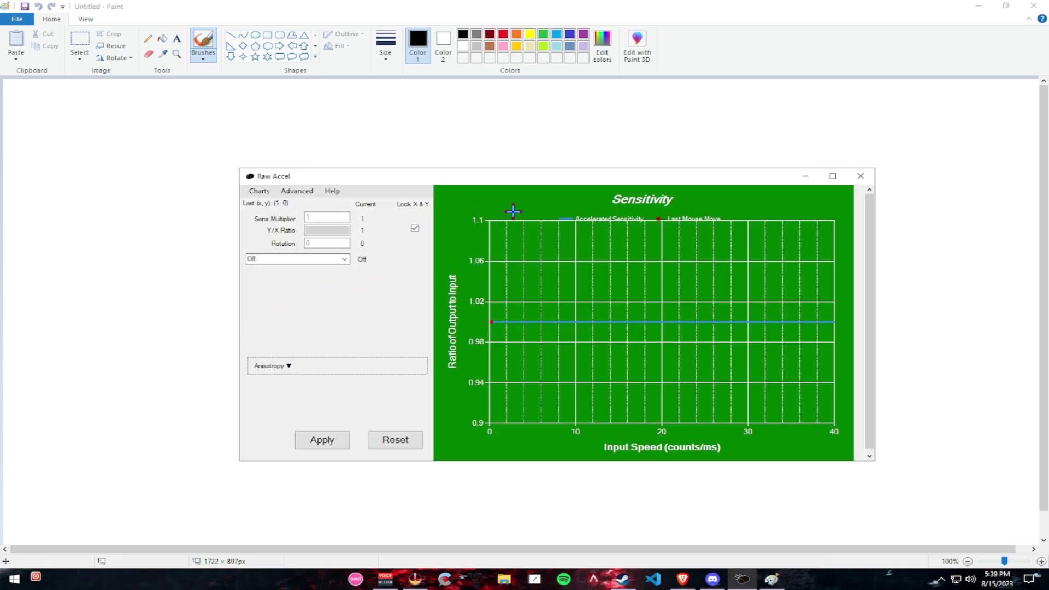
{"action": "left_click_drag", "start_coordinate": [561, 172], "coordinate": [566, 174]}
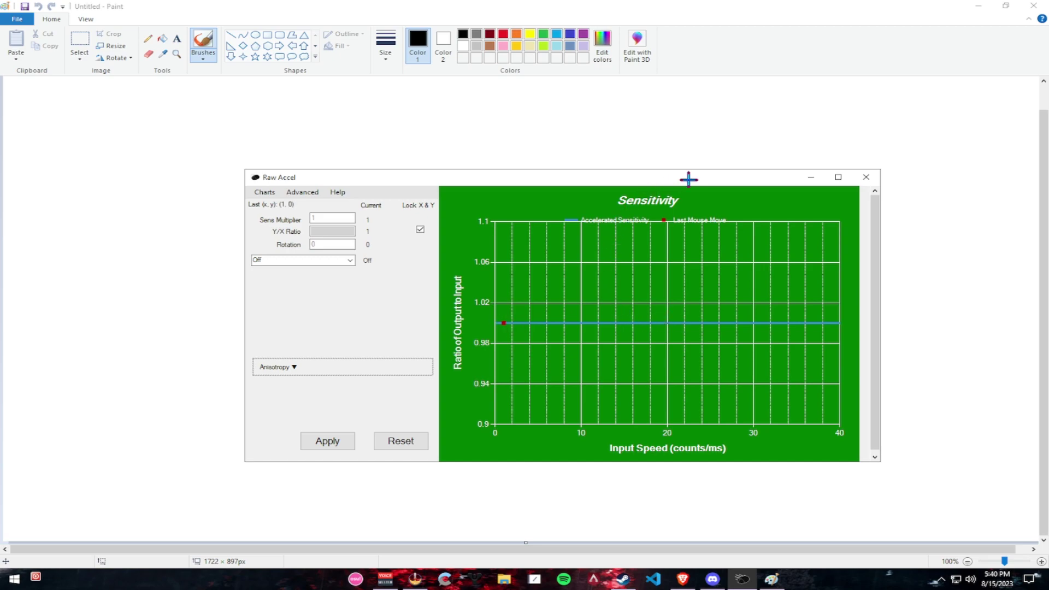
Apply a Rotation of 10 in Raw Accel, then brush a sideways stroke across the Paint canvas.
{"action": "left_click", "coordinate": [801, 175]}
{"action": "left_click", "coordinate": [736, 569]}
{"action": "double_click", "coordinate": [314, 244]}
{"action": "type", "text": "10"}
{"action": "left_click", "coordinate": [327, 443]}
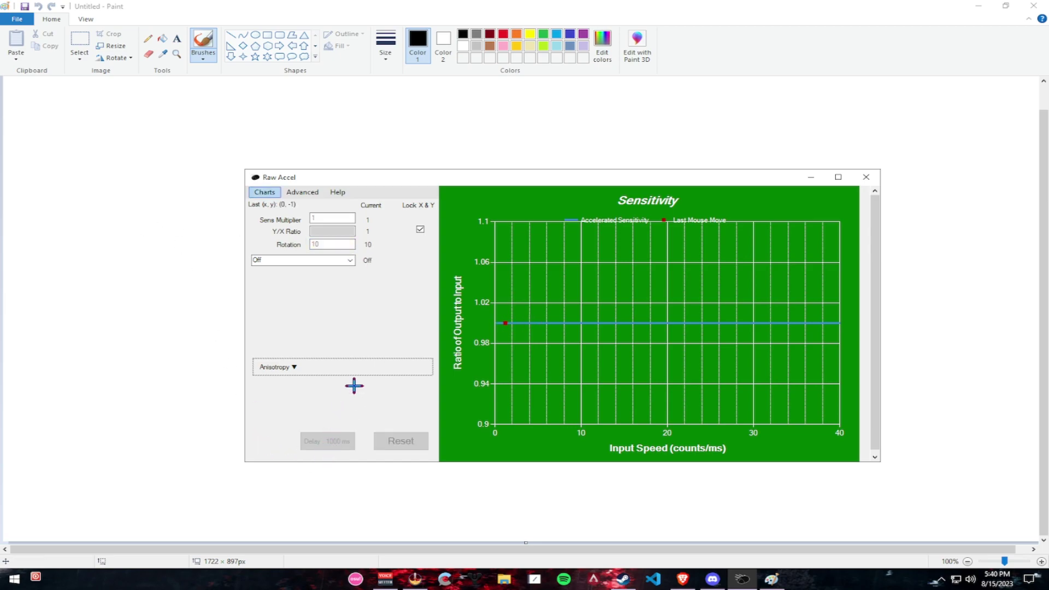
{"action": "left_click", "coordinate": [433, 15]}
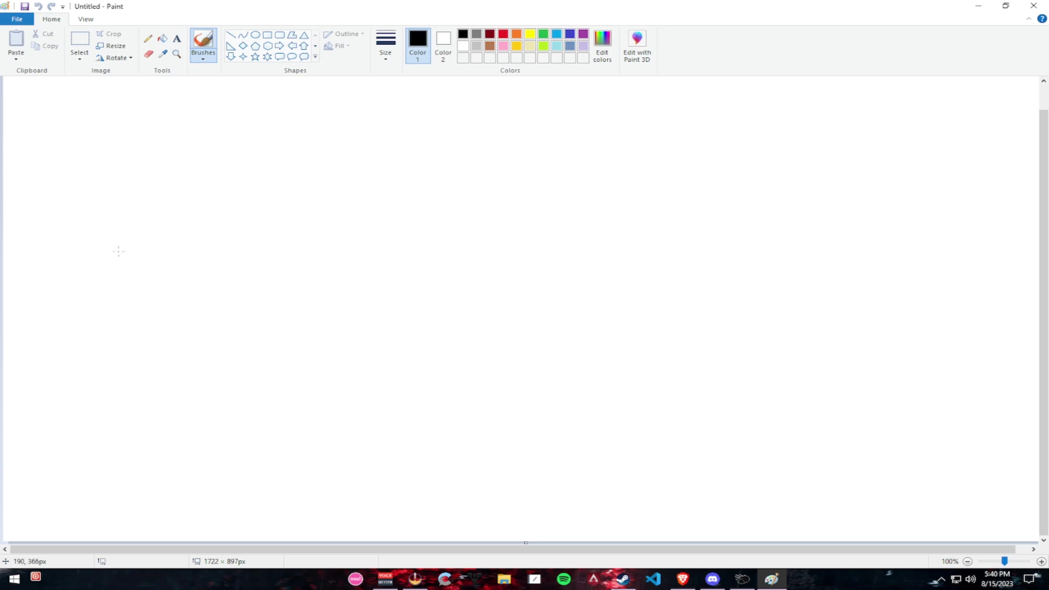
{"action": "left_click_drag", "start_coordinate": [118, 251], "coordinate": [487, 418]}
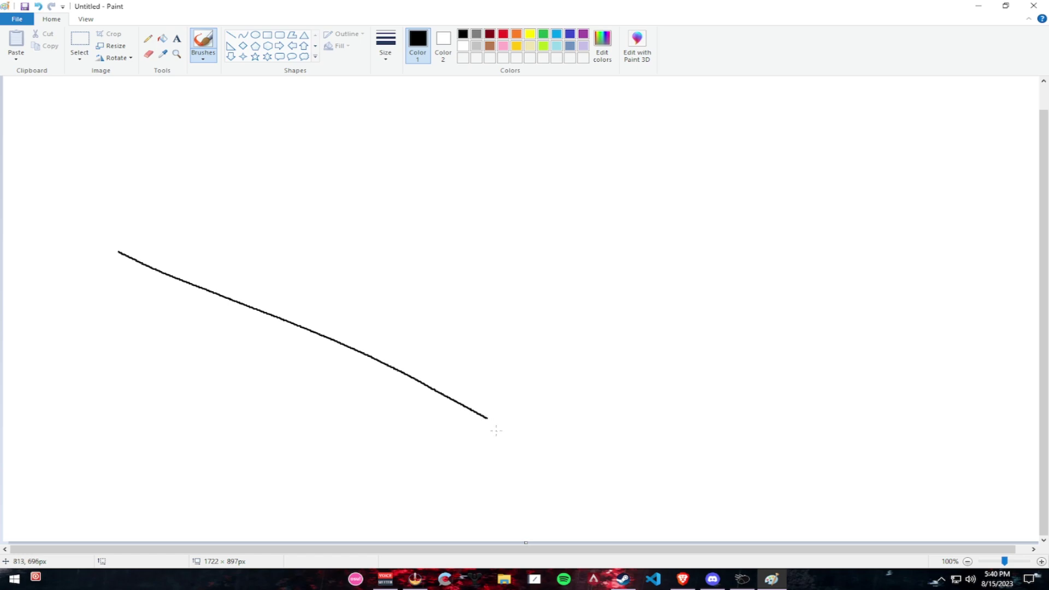
Apply a Rotation of -10 in Raw Accel, then brush a second sideways stroke in Paint.
{"action": "left_click", "coordinate": [742, 579]}
{"action": "left_click", "coordinate": [287, 260]}
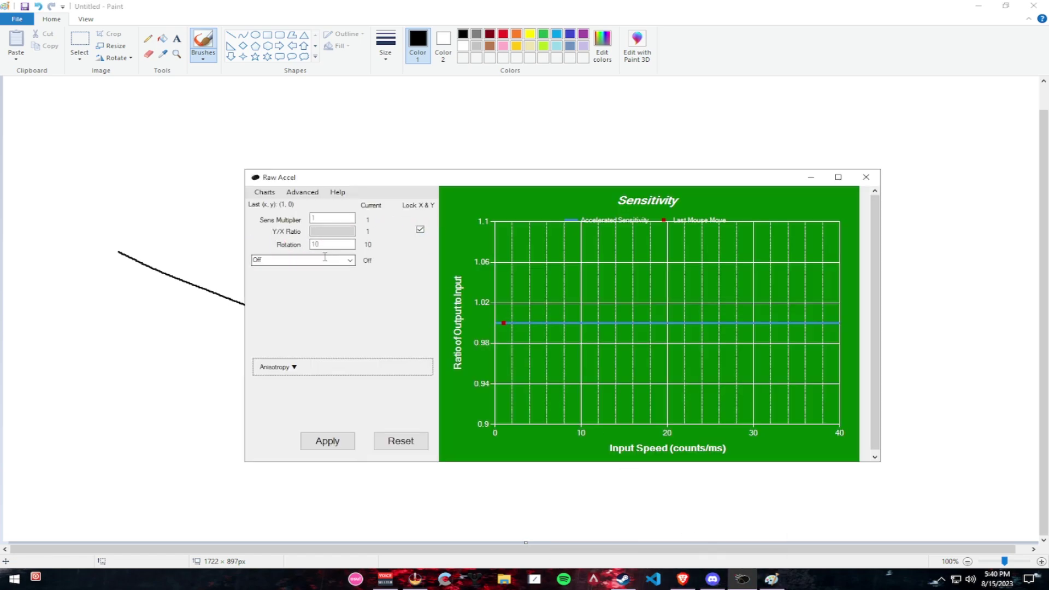
{"action": "left_click", "coordinate": [312, 244]}
{"action": "type", "text": "-"}
{"action": "left_click", "coordinate": [328, 440]}
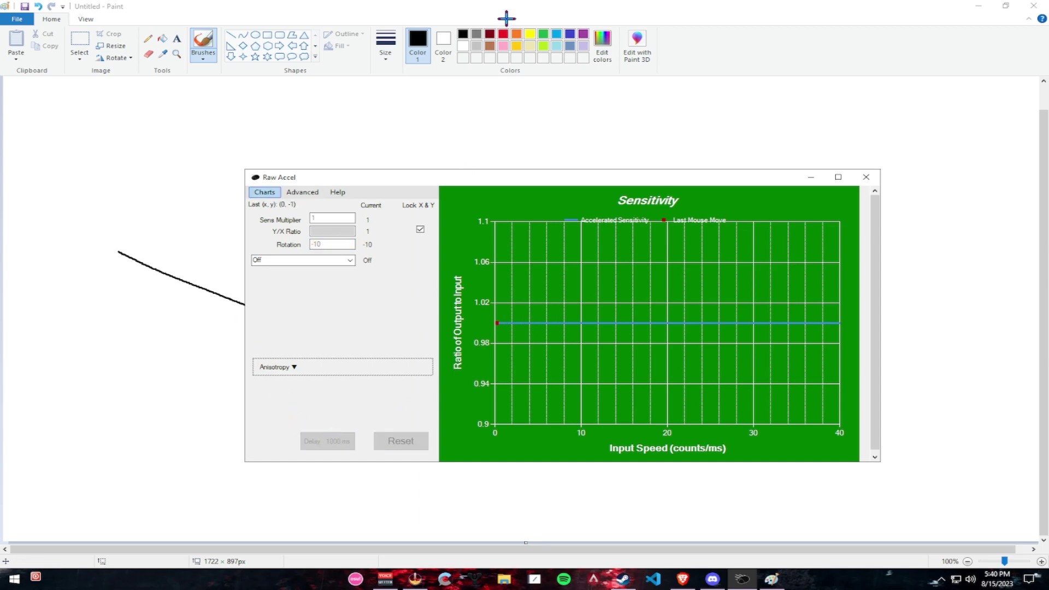
{"action": "left_click", "coordinate": [508, 17]}
{"action": "mouse_move", "coordinate": [362, 305]}
{"action": "left_mouse_down"}
{"action": "mouse_move", "coordinate": [700, 218]}
{"action": "mouse_move", "coordinate": [840, 162]}
{"action": "left_mouse_up"}
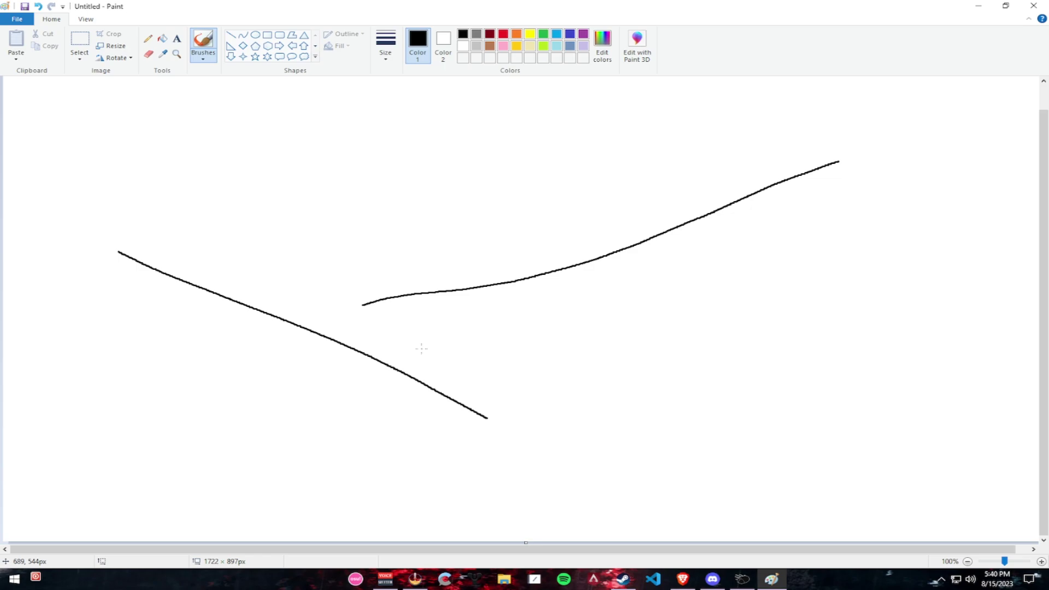
Enter a Rotation of -3.5 in Raw Accel and apply it.
{"action": "left_click", "coordinate": [742, 579]}
{"action": "key", "text": "Tab"}
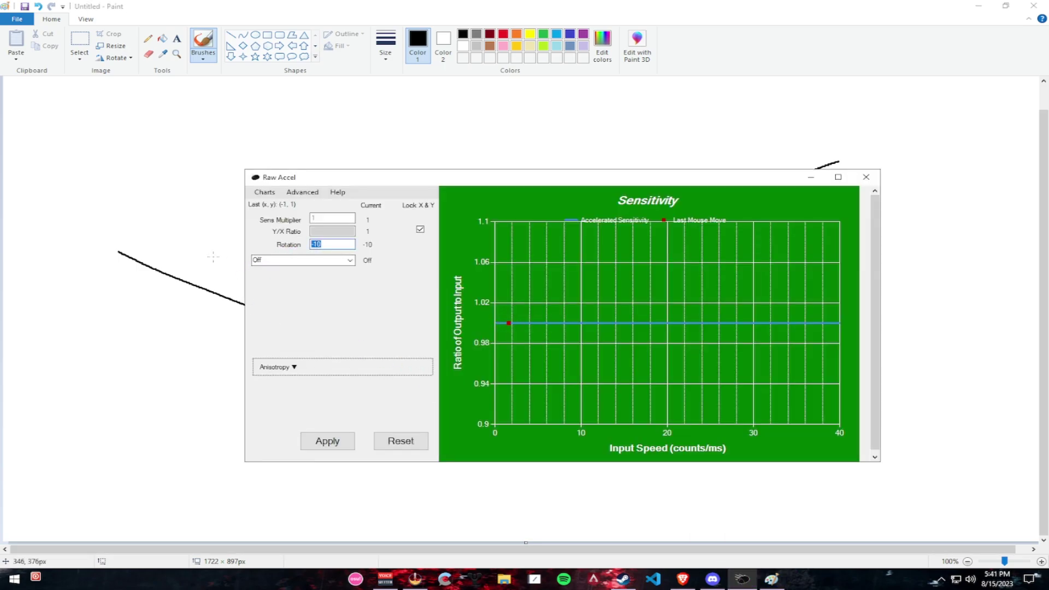
{"action": "type", "text": "-3.5"}
{"action": "left_click_drag", "start_coordinate": [320, 246], "coordinate": [363, 293]}
{"action": "left_click", "coordinate": [337, 443]}
Apply a Rotation of 0 and minimize Raw Accel back to Paint.
{"action": "type", "text": "0"}
{"action": "left_click", "coordinate": [328, 439]}
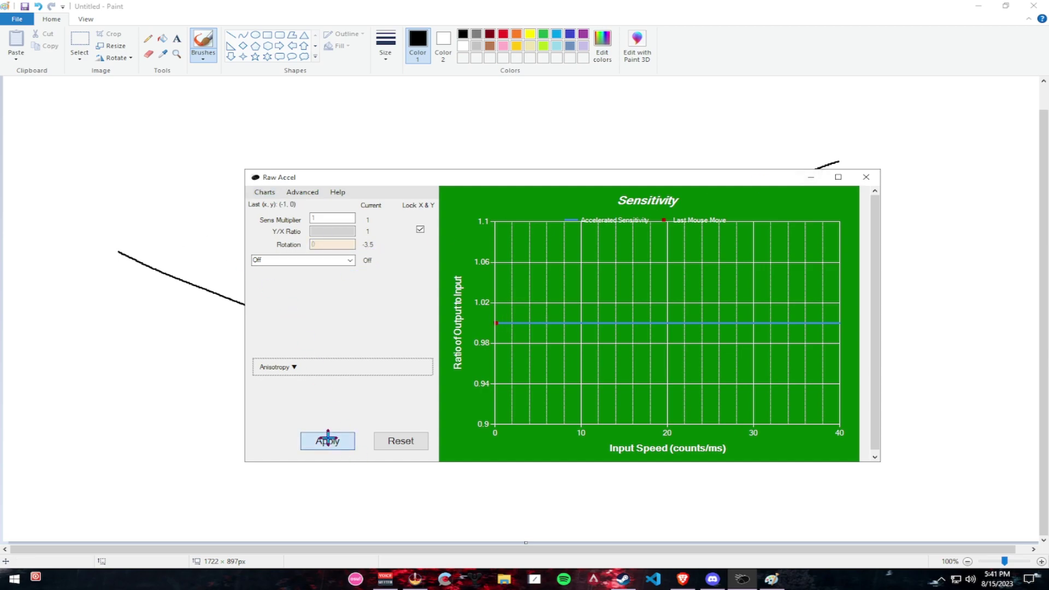
{"action": "left_click", "coordinate": [810, 176]}
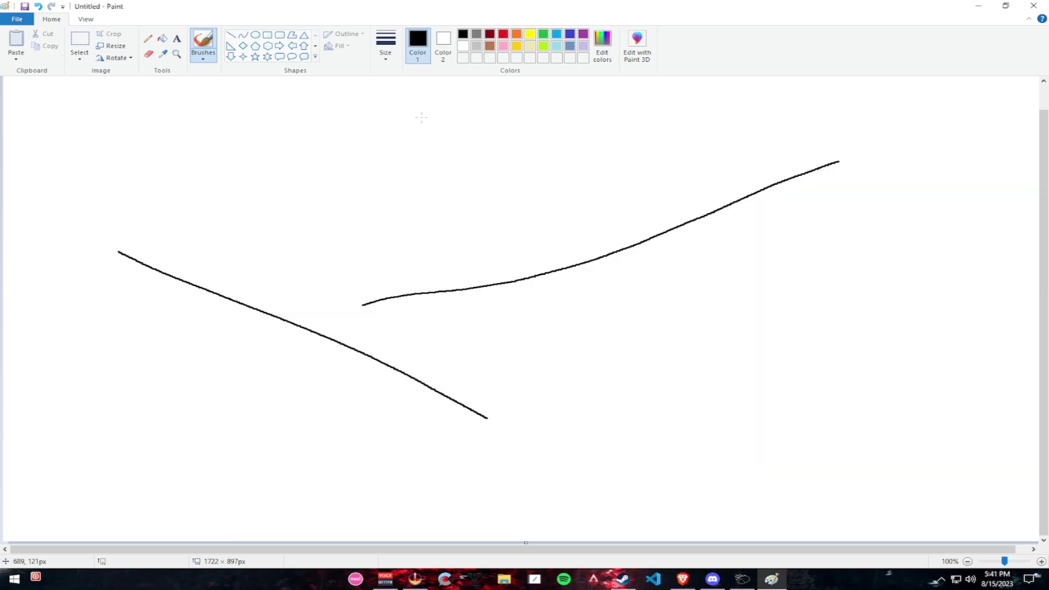
Undo the earlier strokes, draw new horizontal and vertical test strokes, then close Paint.
{"action": "key", "text": "ctrl+z"}
{"action": "key", "text": "ctrl+z"}
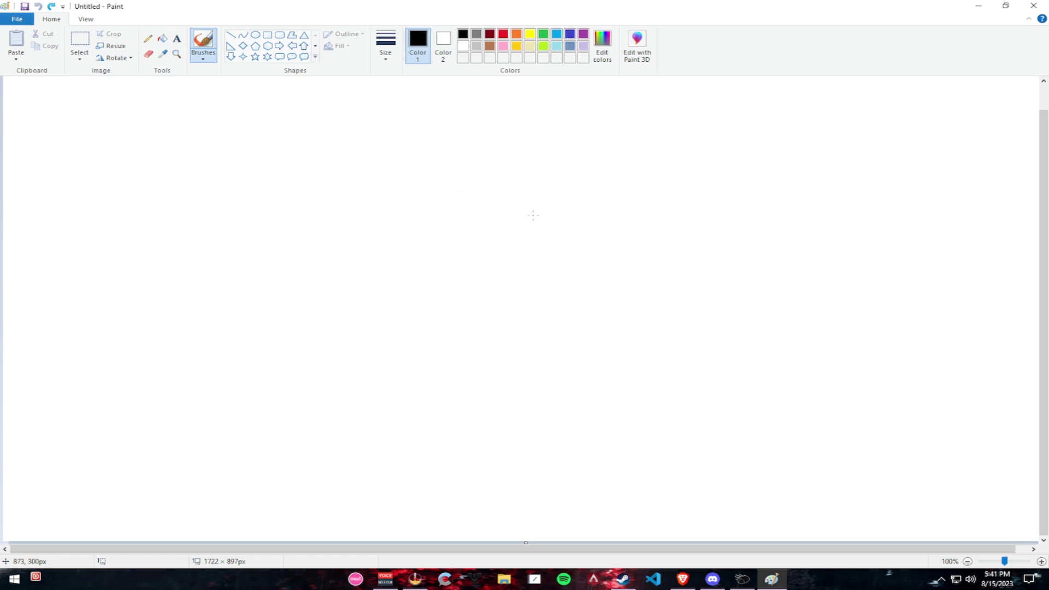
{"action": "mouse_move", "coordinate": [536, 216]}
{"action": "left_mouse_down"}
{"action": "mouse_move", "coordinate": [336, 216]}
{"action": "mouse_move", "coordinate": [722, 228]}
{"action": "mouse_move", "coordinate": [274, 214]}
{"action": "mouse_move", "coordinate": [732, 247]}
{"action": "mouse_move", "coordinate": [302, 248]}
{"action": "mouse_move", "coordinate": [617, 267]}
{"action": "mouse_move", "coordinate": [404, 283]}
{"action": "mouse_move", "coordinate": [733, 310]}
{"action": "mouse_move", "coordinate": [280, 294]}
{"action": "left_mouse_up"}
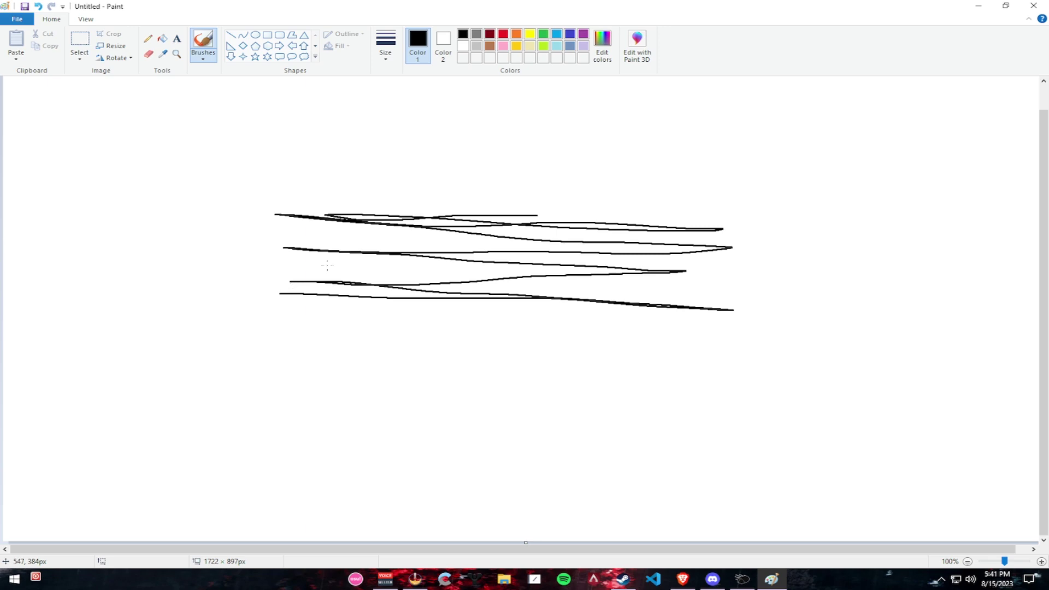
{"action": "mouse_move", "coordinate": [263, 211]}
{"action": "left_mouse_down"}
{"action": "mouse_move", "coordinate": [257, 255]}
{"action": "mouse_move", "coordinate": [277, 283]}
{"action": "mouse_move", "coordinate": [259, 304]}
{"action": "left_mouse_up"}
{"action": "mouse_move", "coordinate": [739, 580]}
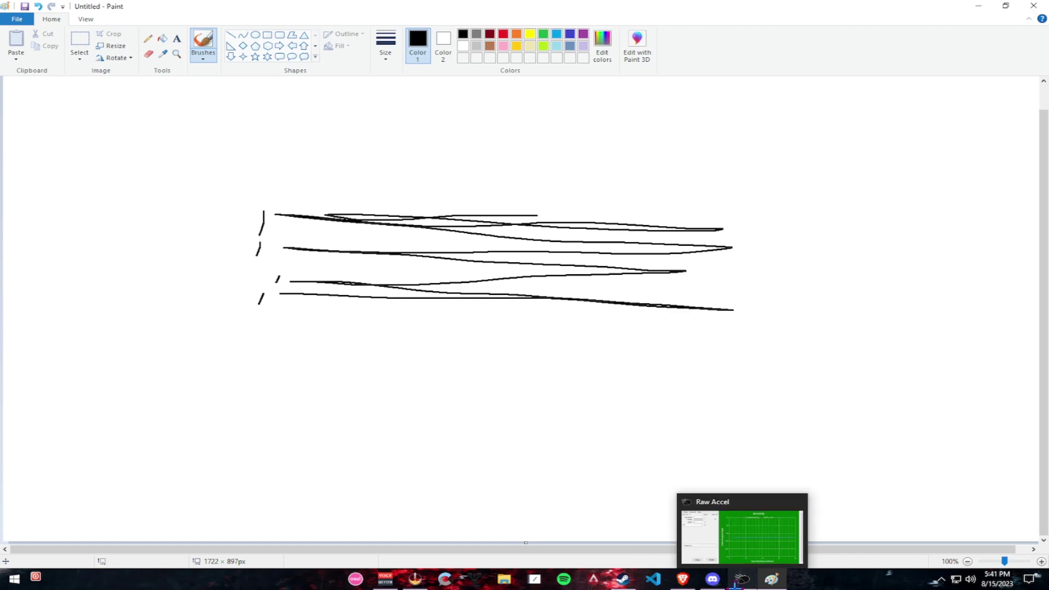
{"action": "left_click", "coordinate": [1030, 4]}
Discard the Paint drawing without saving and launch KovaaK's from the Steam library.
{"action": "left_click", "coordinate": [543, 290]}
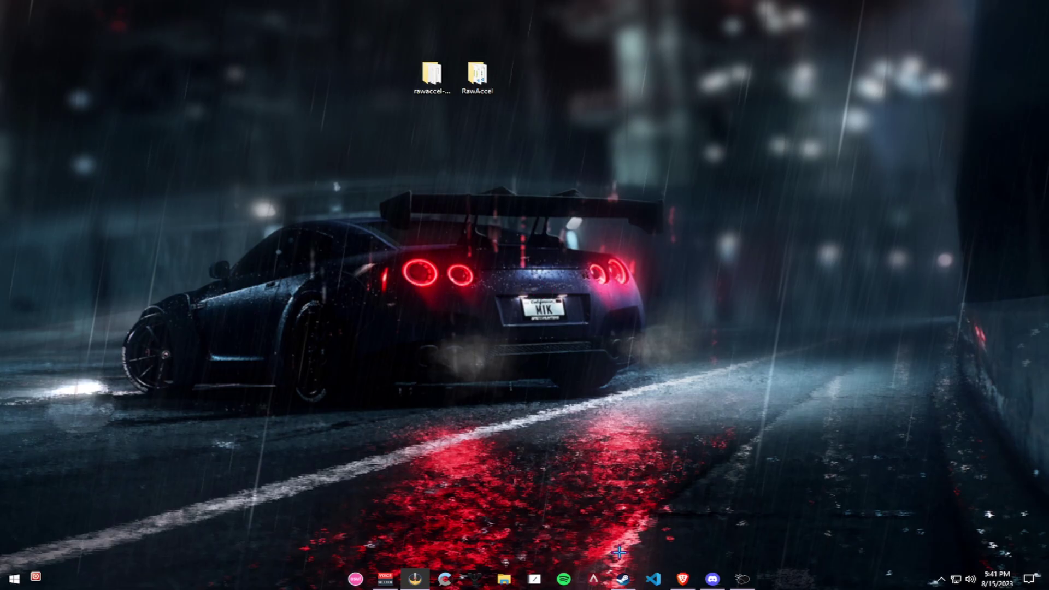
{"action": "mouse_move", "coordinate": [623, 578]}
{"action": "left_click", "coordinate": [623, 521]}
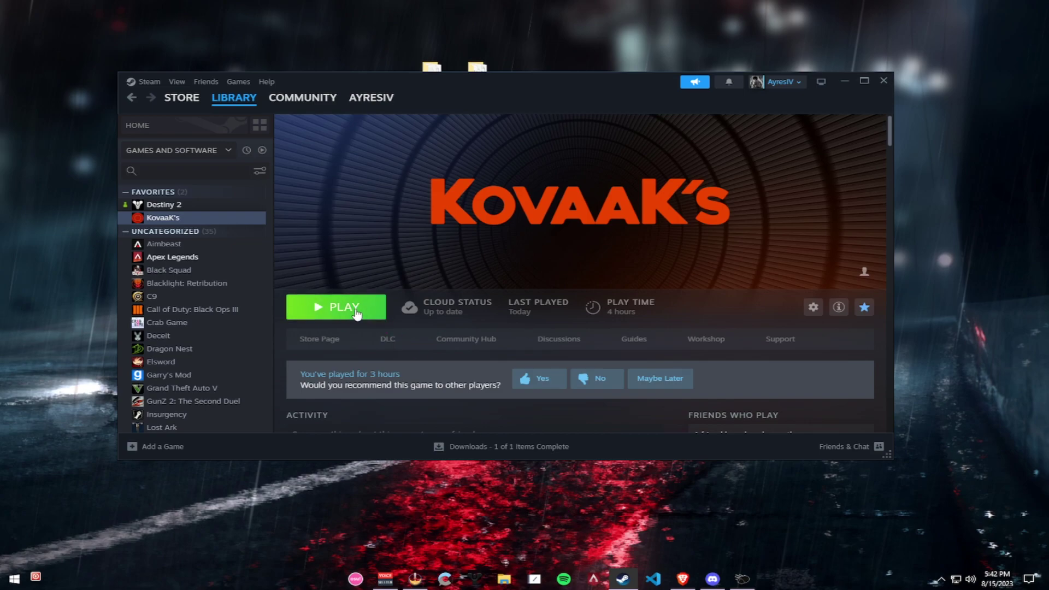
{"action": "left_click", "coordinate": [355, 311]}
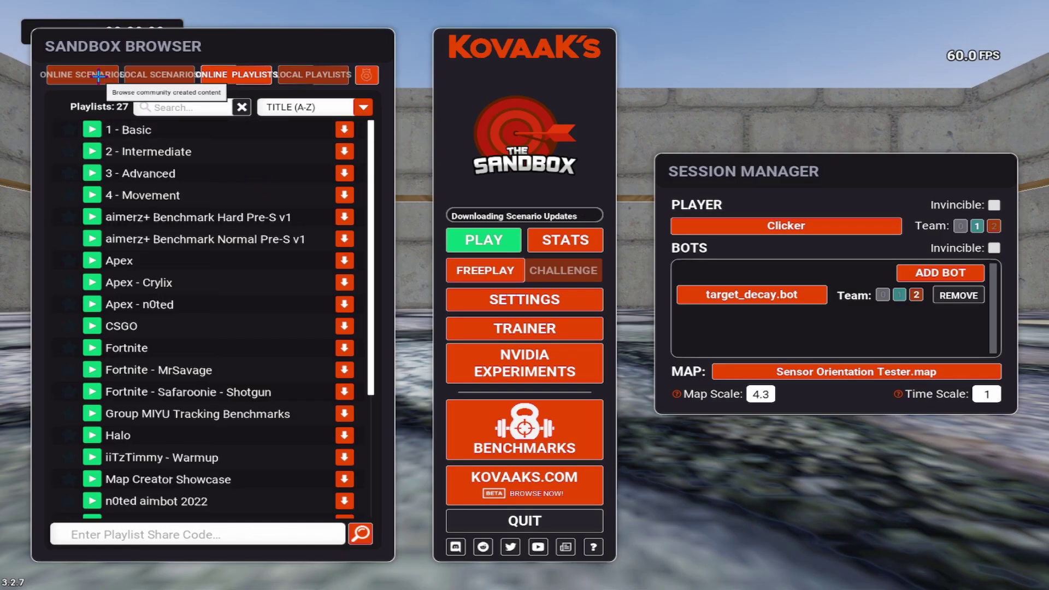
Search the online scenarios for 'sensor' and open the Sensor Orientation Tester details.
{"action": "left_click", "coordinate": [82, 74]}
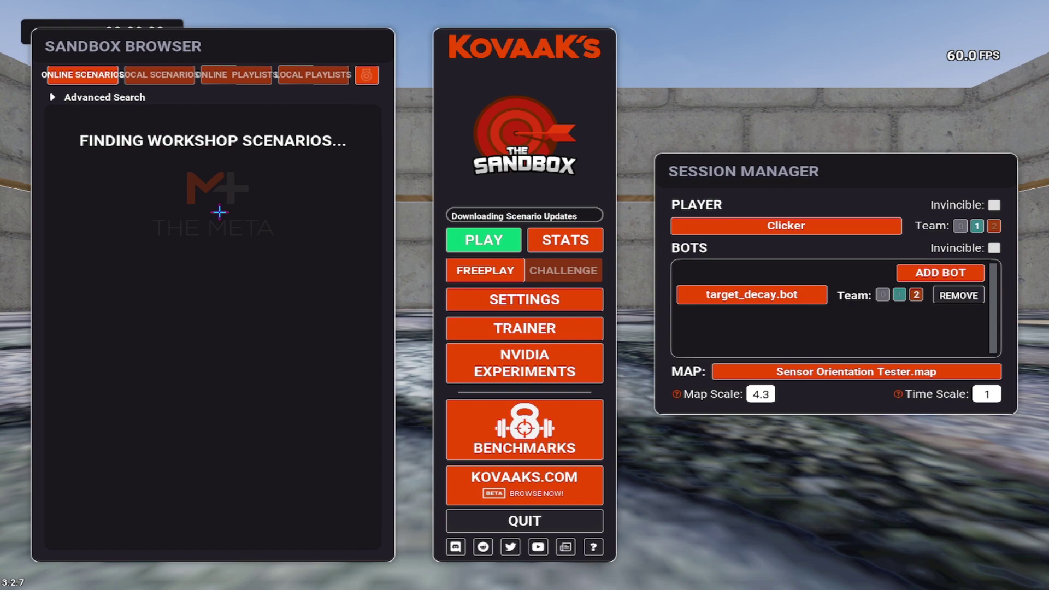
{"action": "left_click", "coordinate": [188, 121]}
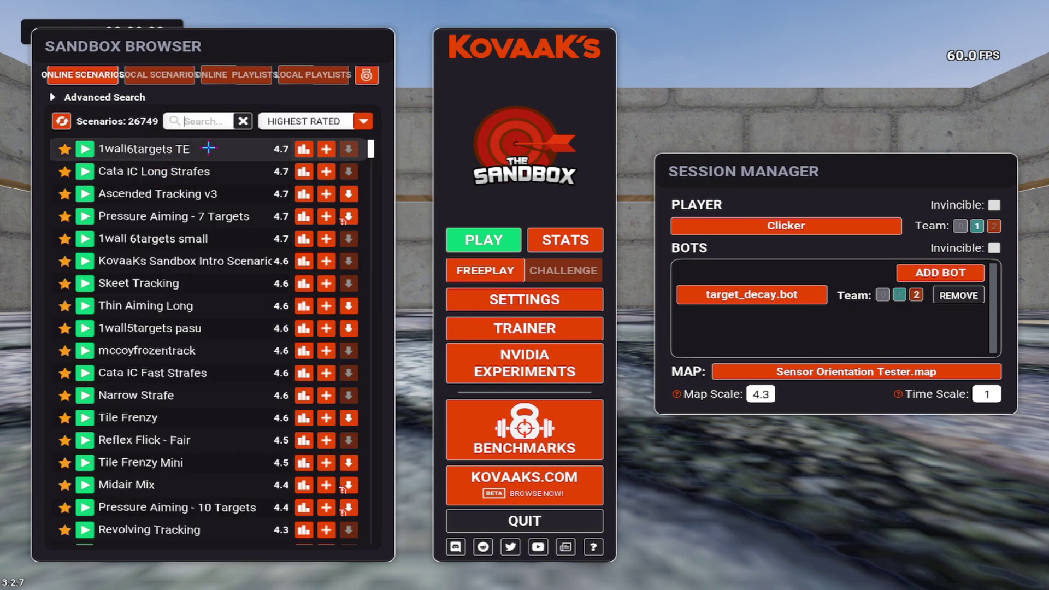
{"action": "type", "text": "sensor"}
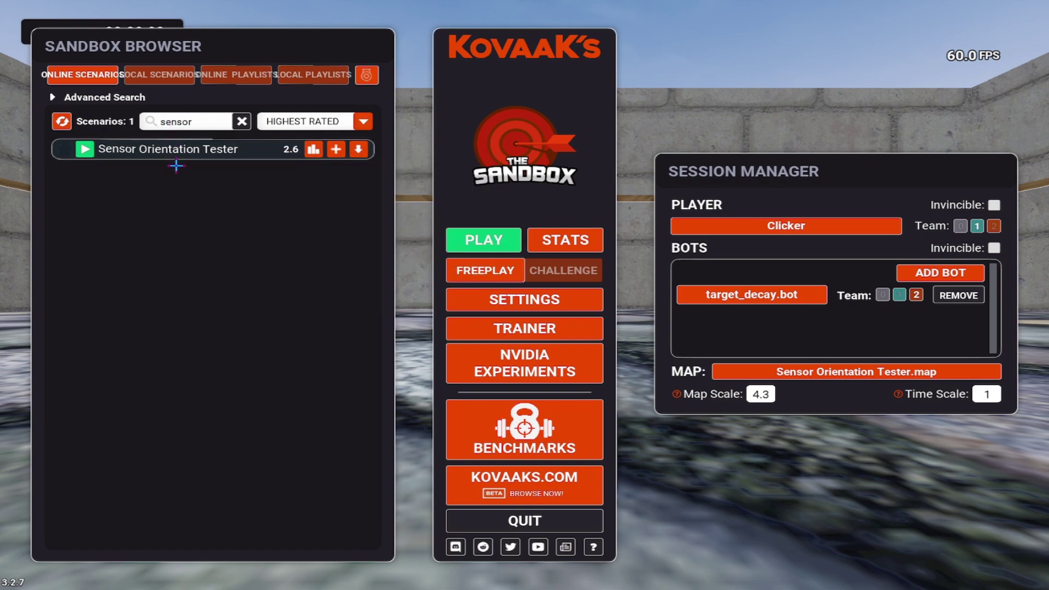
{"action": "left_click", "coordinate": [85, 149]}
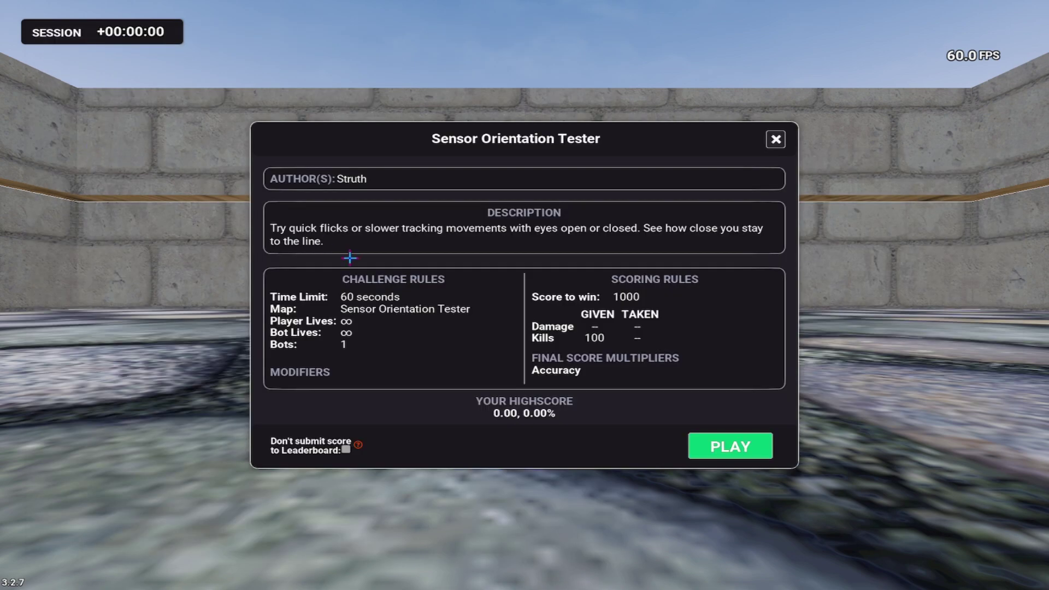
Start playing the Sensor Orientation Tester scenario.
{"action": "left_click", "coordinate": [690, 446]}
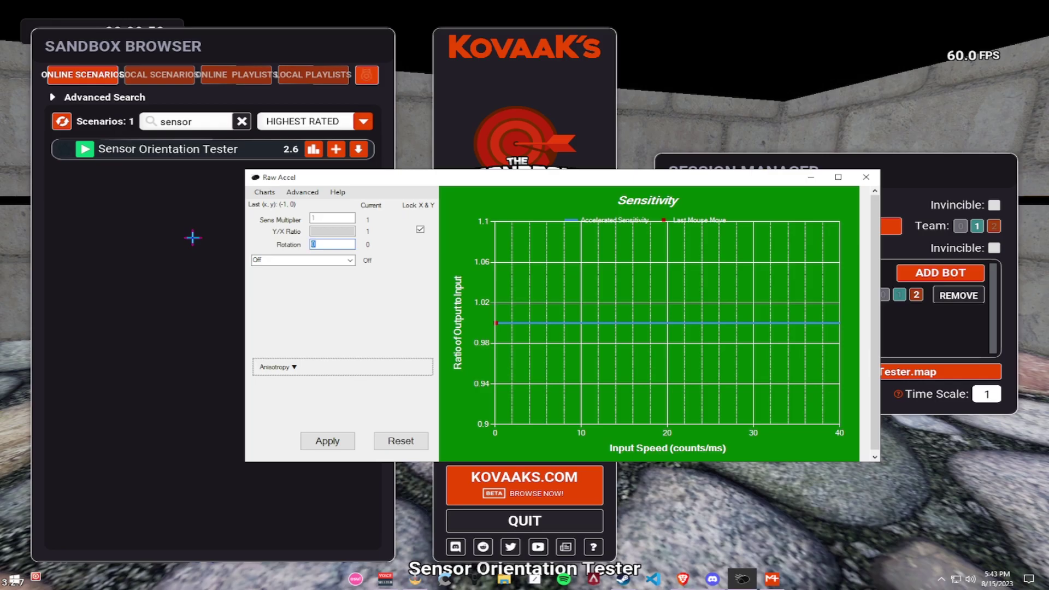
Enter -1 as Raw Accel's rotation value and apply it.
{"action": "type", "text": "-1"}
{"action": "left_click", "coordinate": [328, 440]}
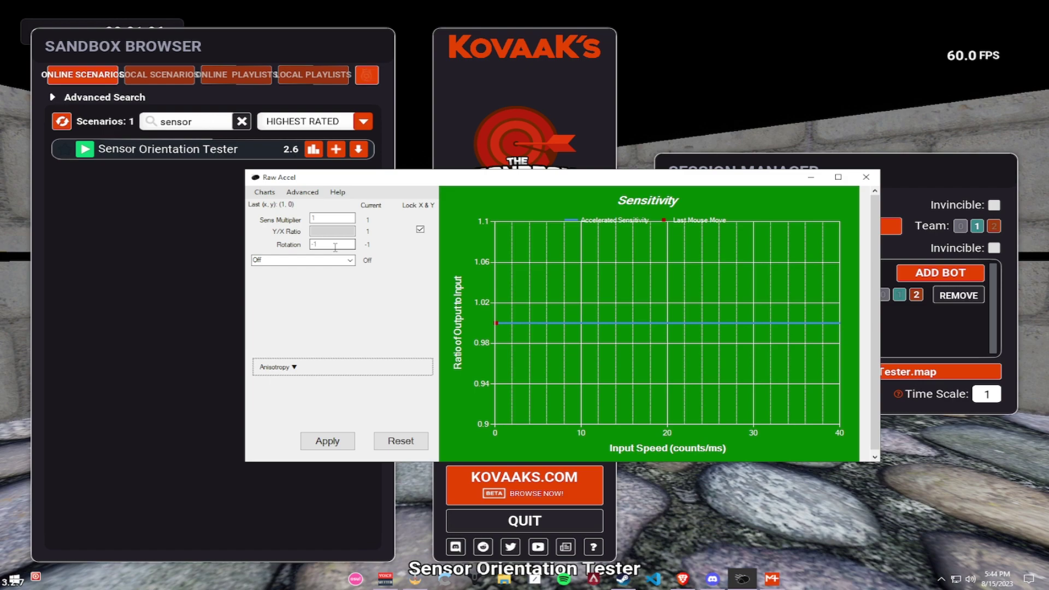
Replace the Rotation field value with -3.5 and apply it.
{"action": "double_click", "coordinate": [335, 247]}
{"action": "type", "text": "-3.5"}
{"action": "left_click", "coordinate": [326, 439]}
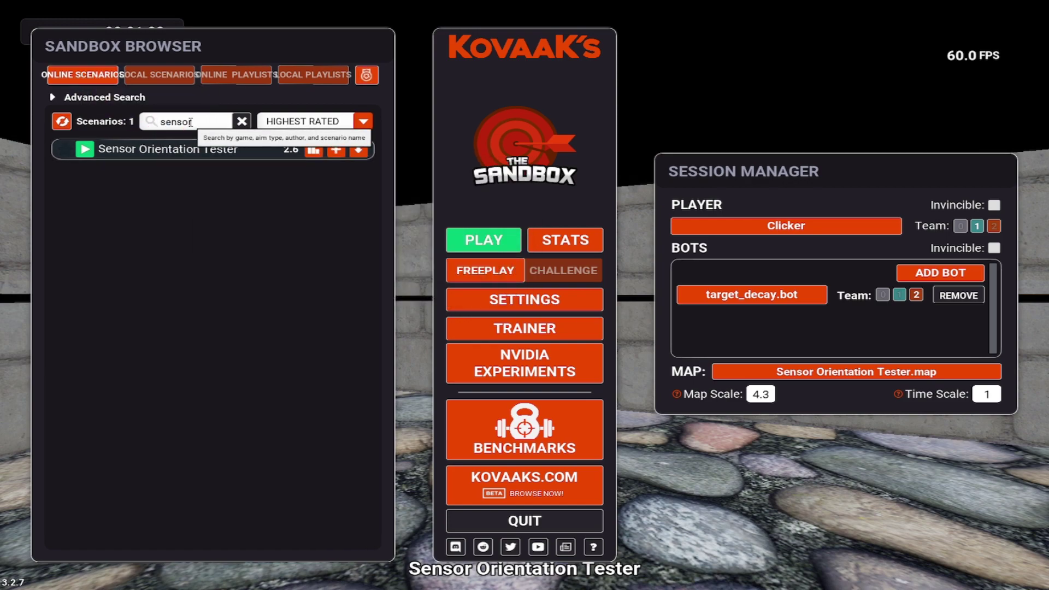
Quit KovaaK's from its main menu.
{"action": "double_click", "coordinate": [164, 121]}
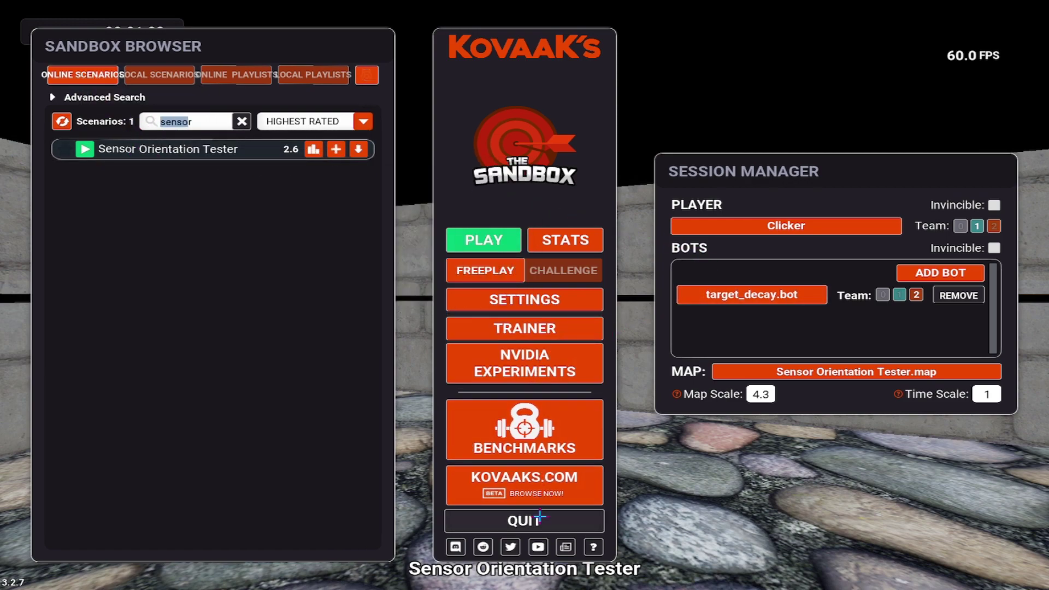
{"action": "left_click", "coordinate": [515, 520]}
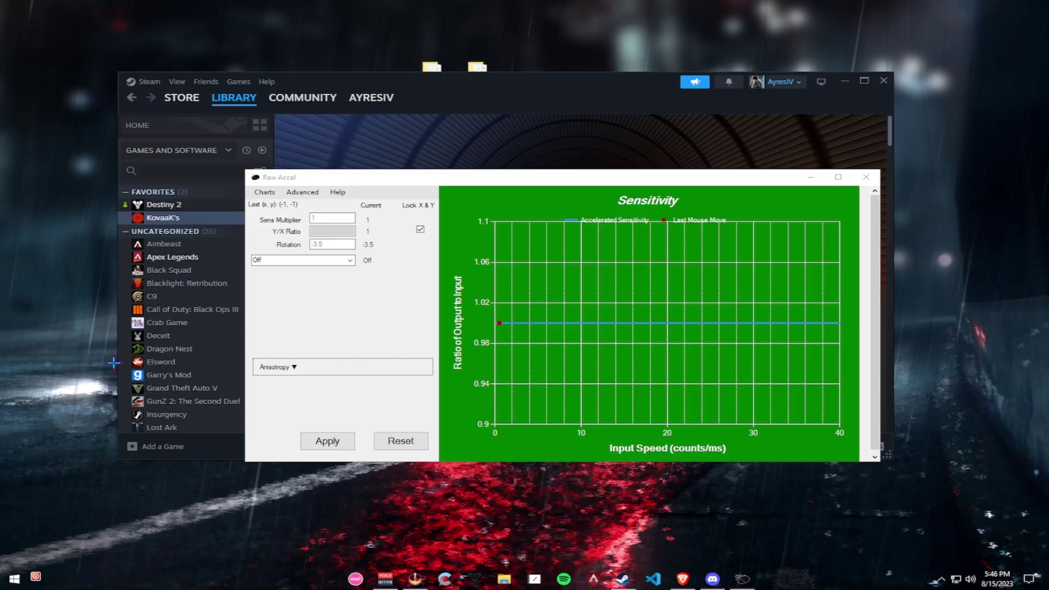
Open shell:startup from Run and select the rawaccel and Voicemeeter shortcuts.
{"action": "key", "text": "super"}
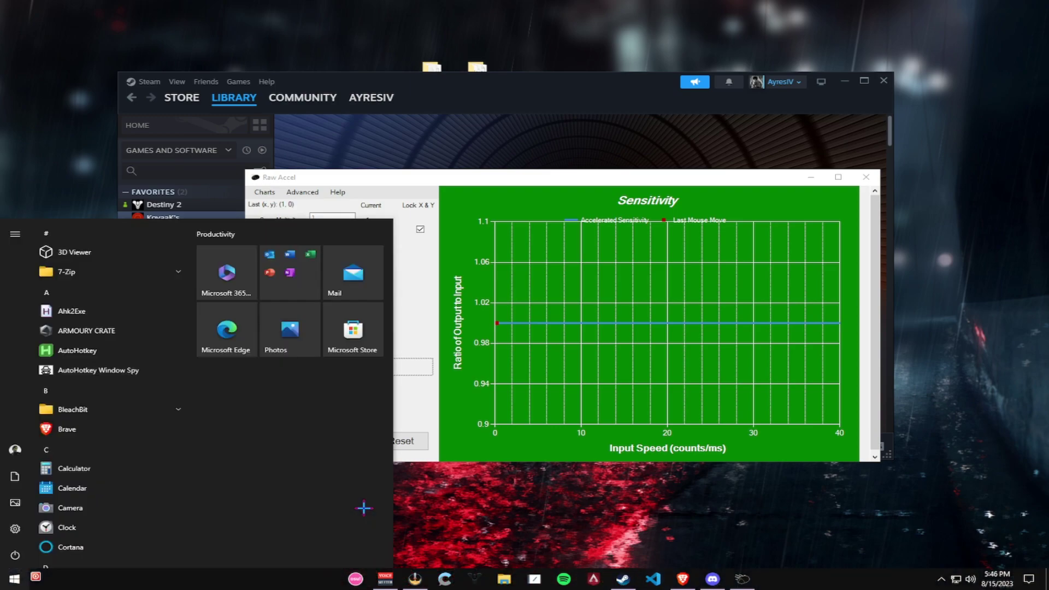
{"action": "key", "text": "super+r"}
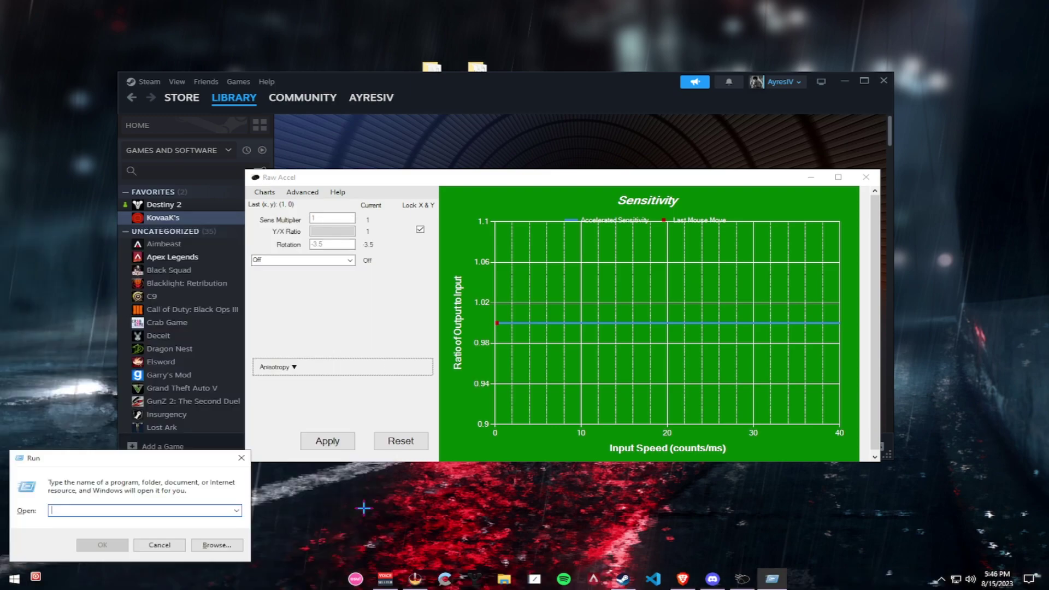
{"action": "type", "text": "shell:"}
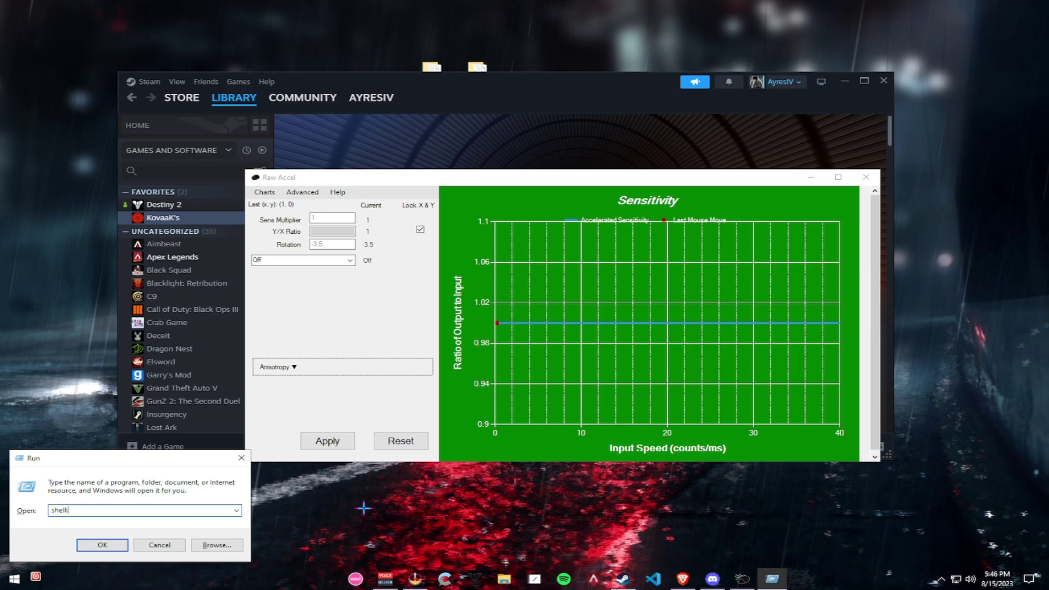
{"action": "type", "text": "startup"}
{"action": "key", "text": "Return"}
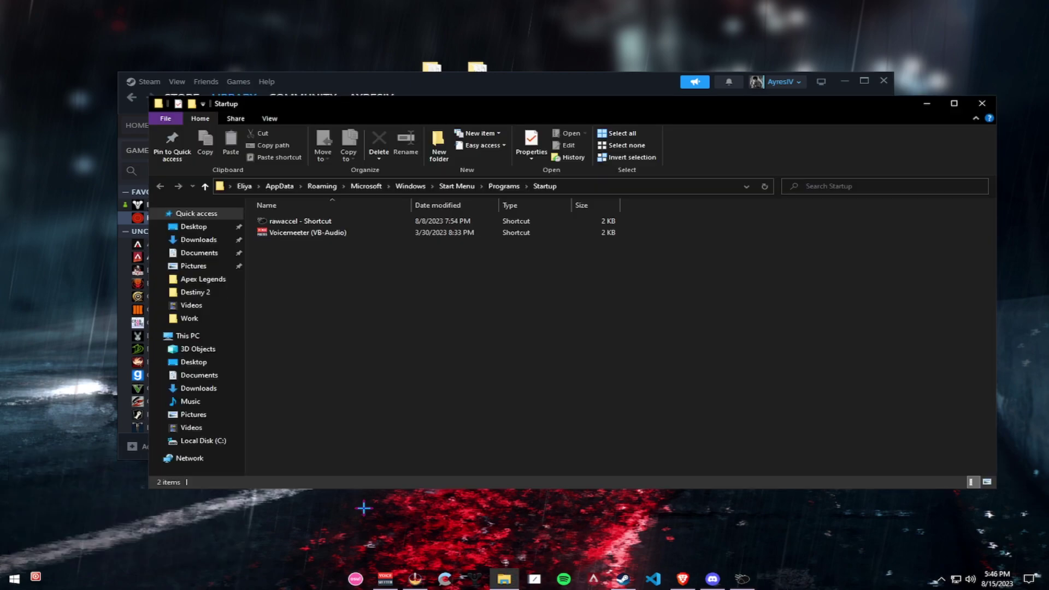
{"action": "left_click_drag", "start_coordinate": [330, 330], "coordinate": [301, 225]}
{"action": "left_click", "coordinate": [471, 62]}
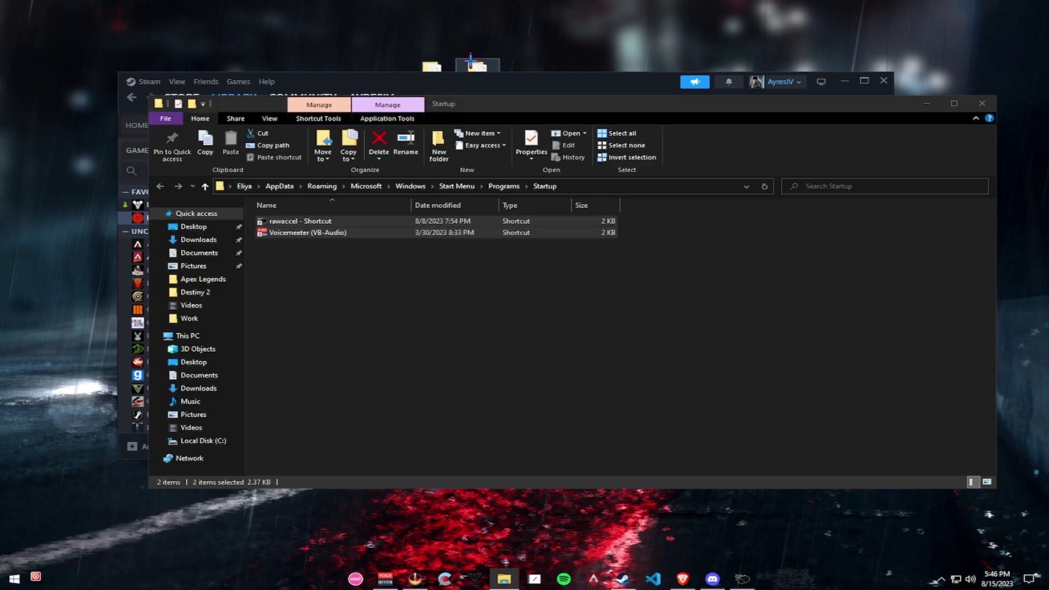
Create a shortcut to the rawaccel program inside the RawAccel folder.
{"action": "double_click", "coordinate": [471, 62]}
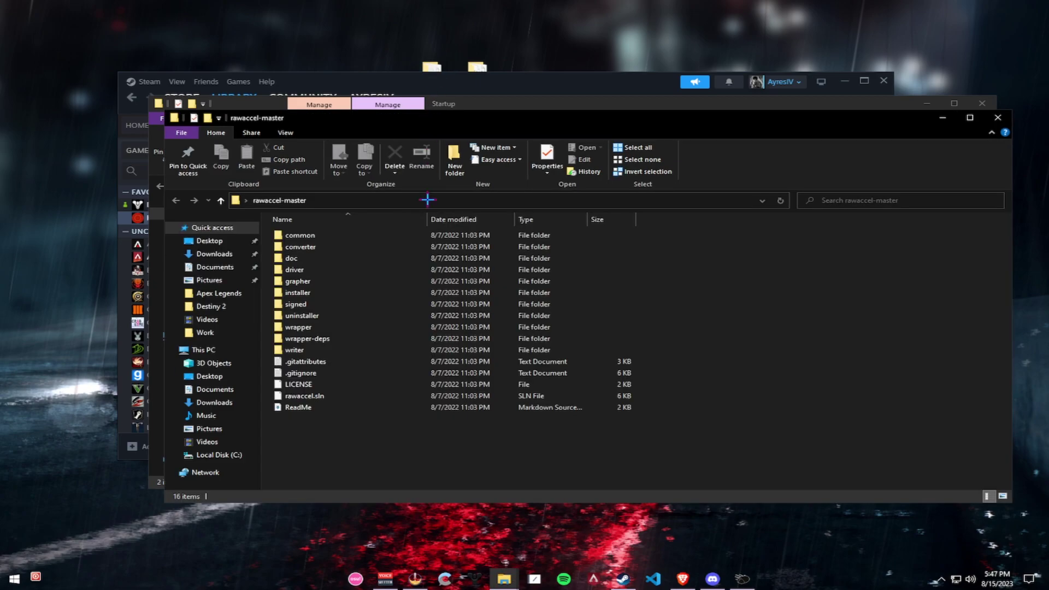
{"action": "double_click", "coordinate": [478, 51]}
{"action": "left_click", "coordinate": [1004, 114]}
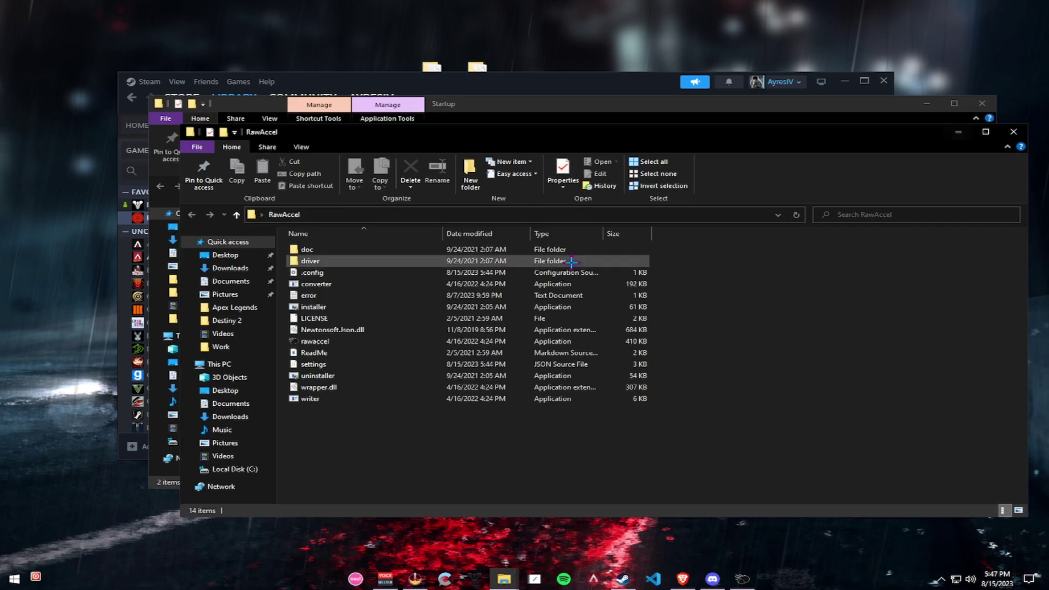
{"action": "right_click", "coordinate": [351, 340]}
{"action": "left_click", "coordinate": [304, 342]}
{"action": "right_click", "coordinate": [304, 342]}
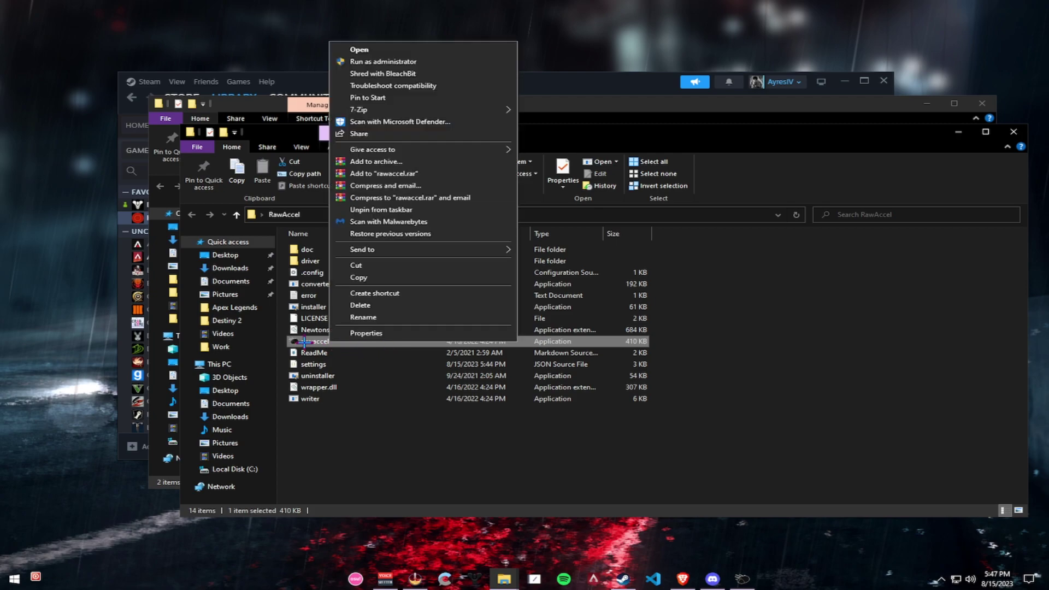
{"action": "left_click", "coordinate": [398, 293]}
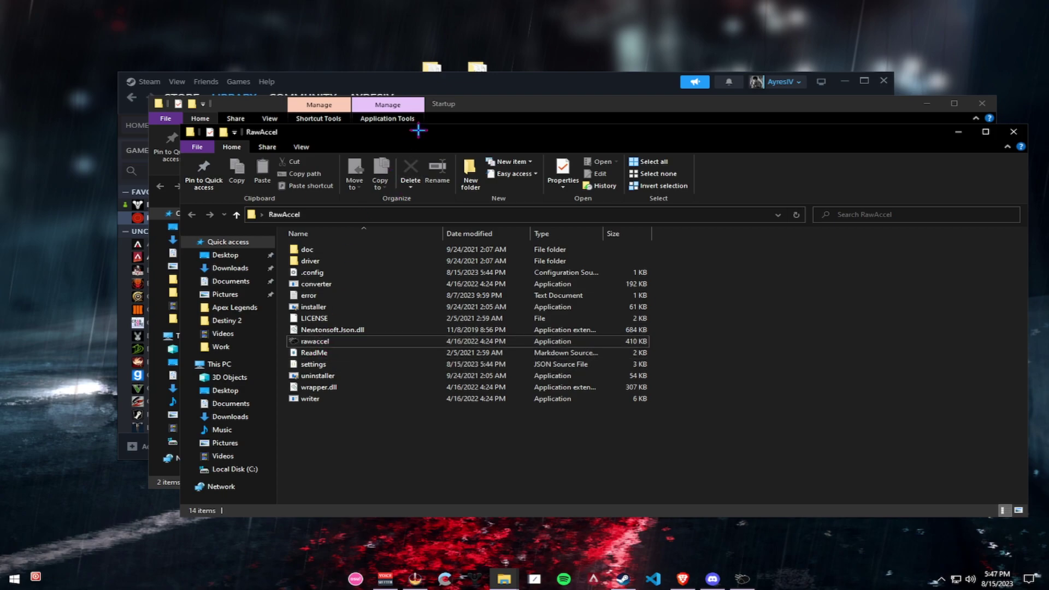
Check the Startup folder for the rawaccel shortcut, then close both Explorer windows.
{"action": "left_click", "coordinate": [455, 112]}
{"action": "scroll", "coordinate": [328, 288], "scroll_direction": "up", "scroll_amount": 5, "text": "ctrl"}
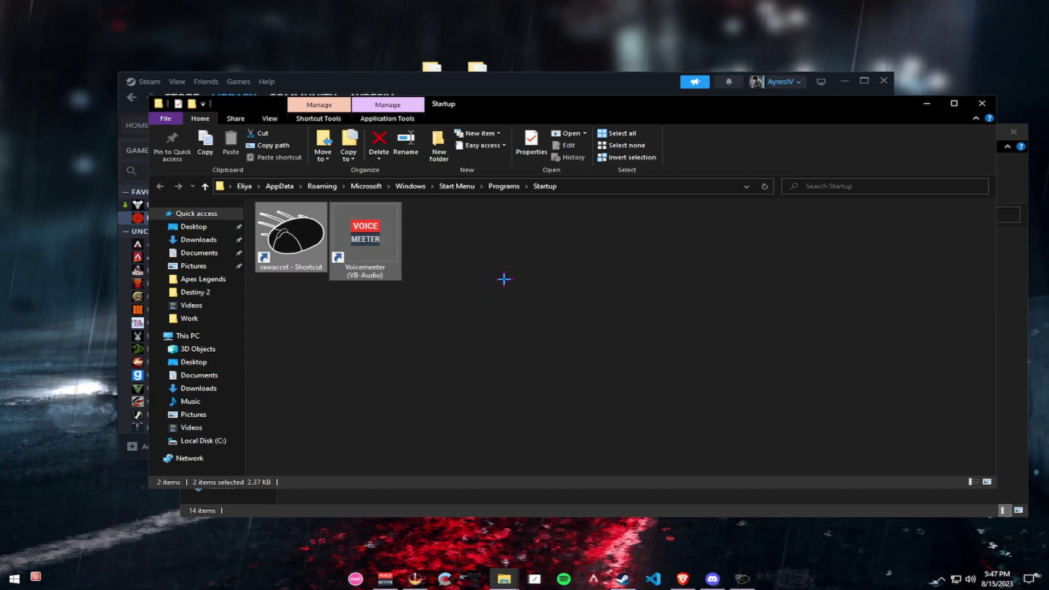
{"action": "left_click", "coordinate": [982, 103]}
{"action": "left_click", "coordinate": [1013, 131]}
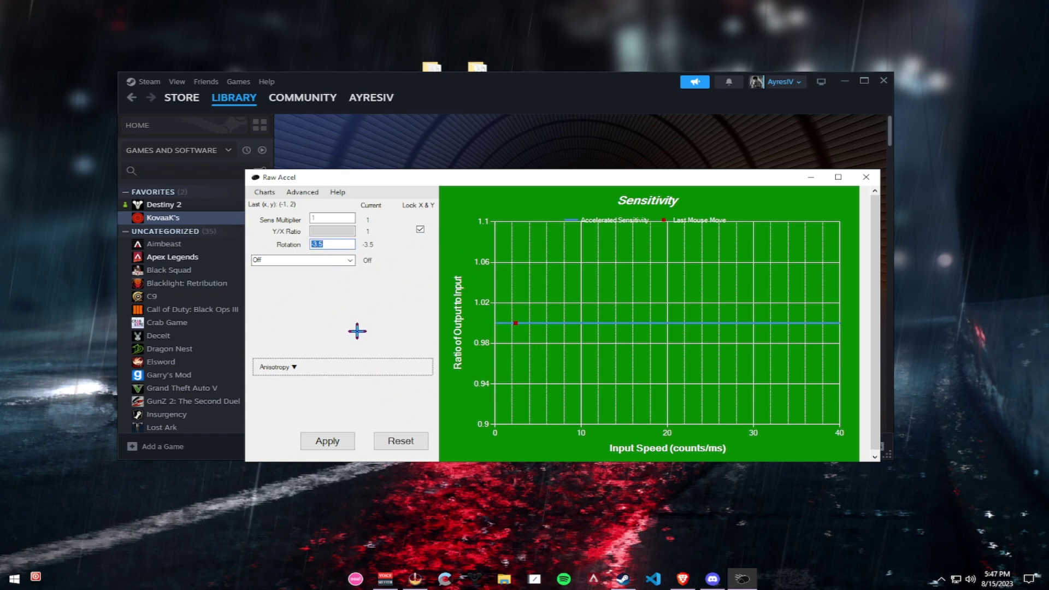
Apply Raw Accel's -3.5 rotation again, with acceleration off.
{"action": "left_click", "coordinate": [319, 439]}
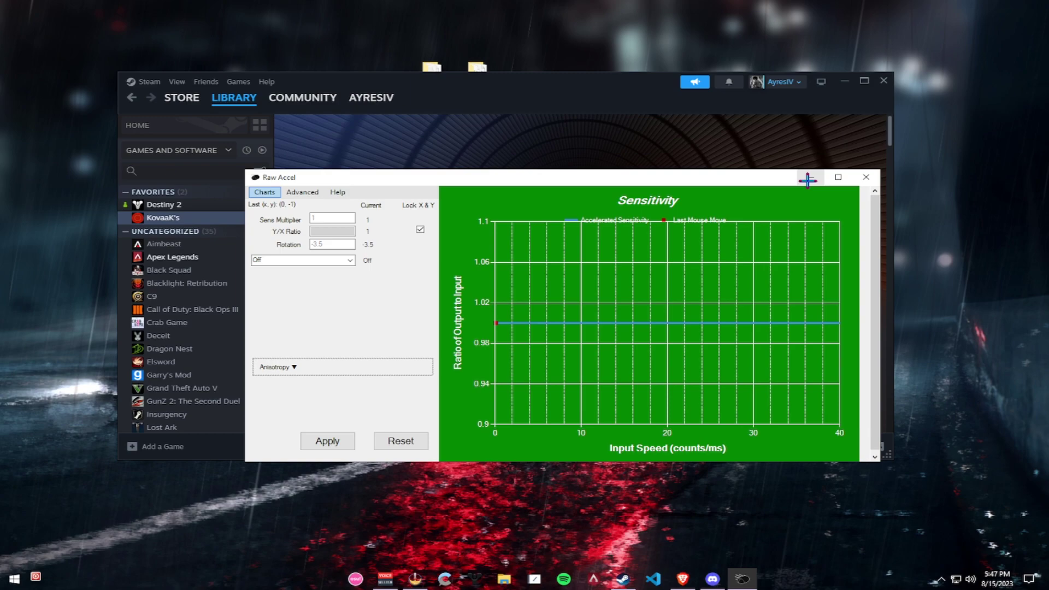